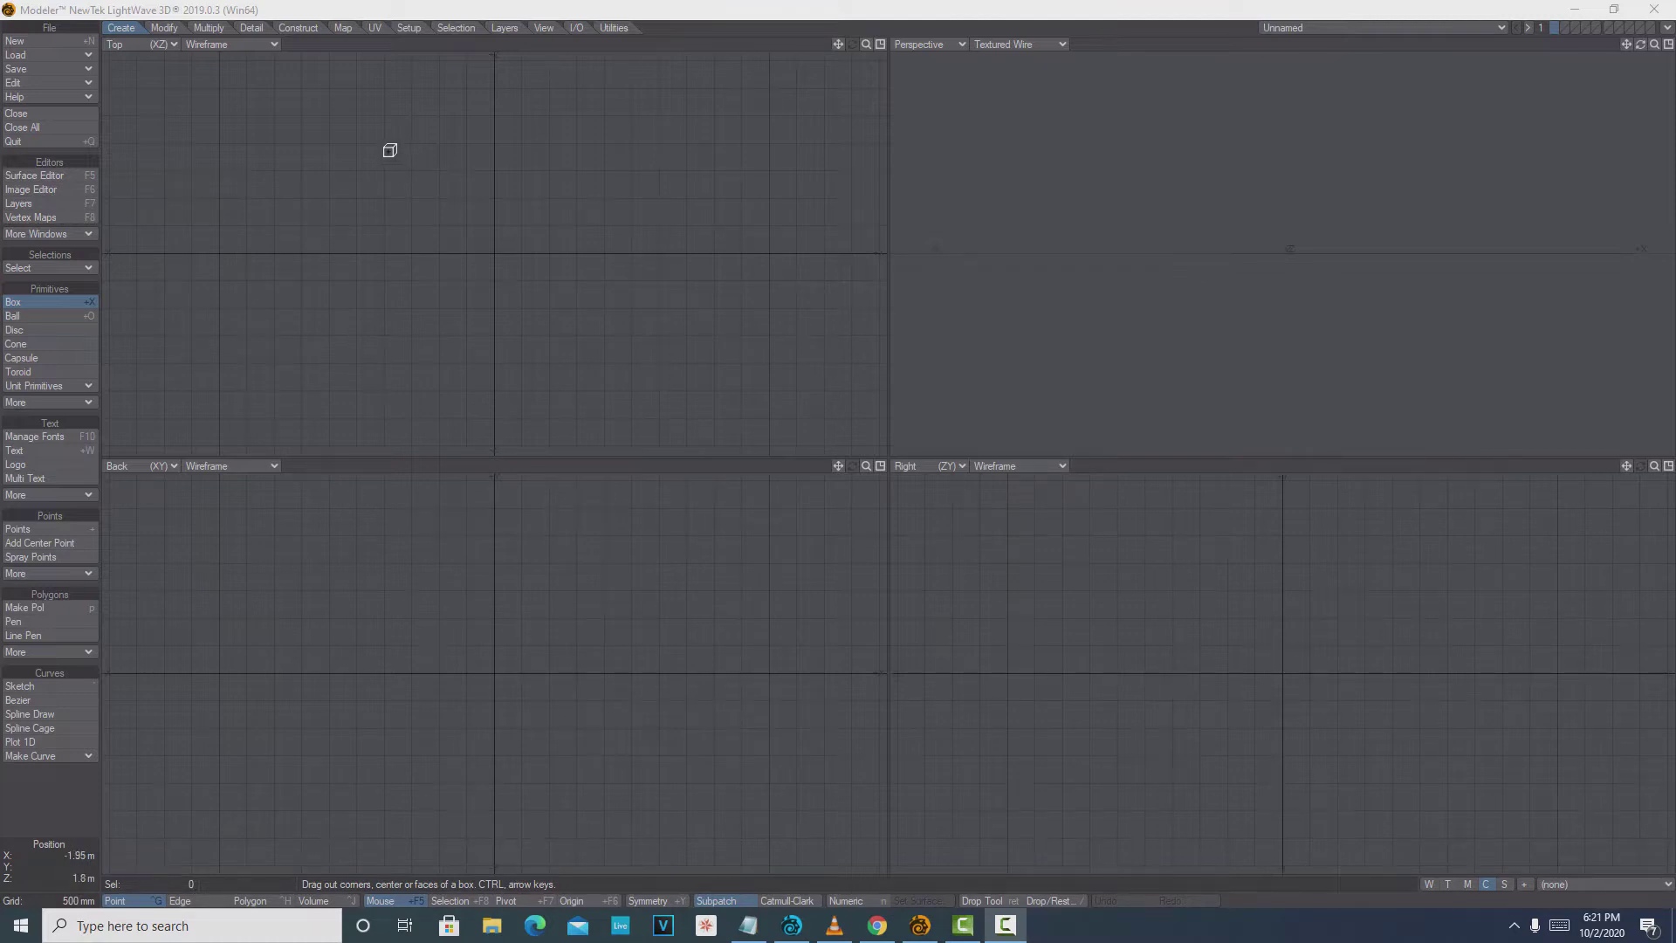
Step: Create a box about 5.1 m wide, 3.4 m high and 4.15 m deep with 50 segments on each axis
drag(392, 152, 669, 382)
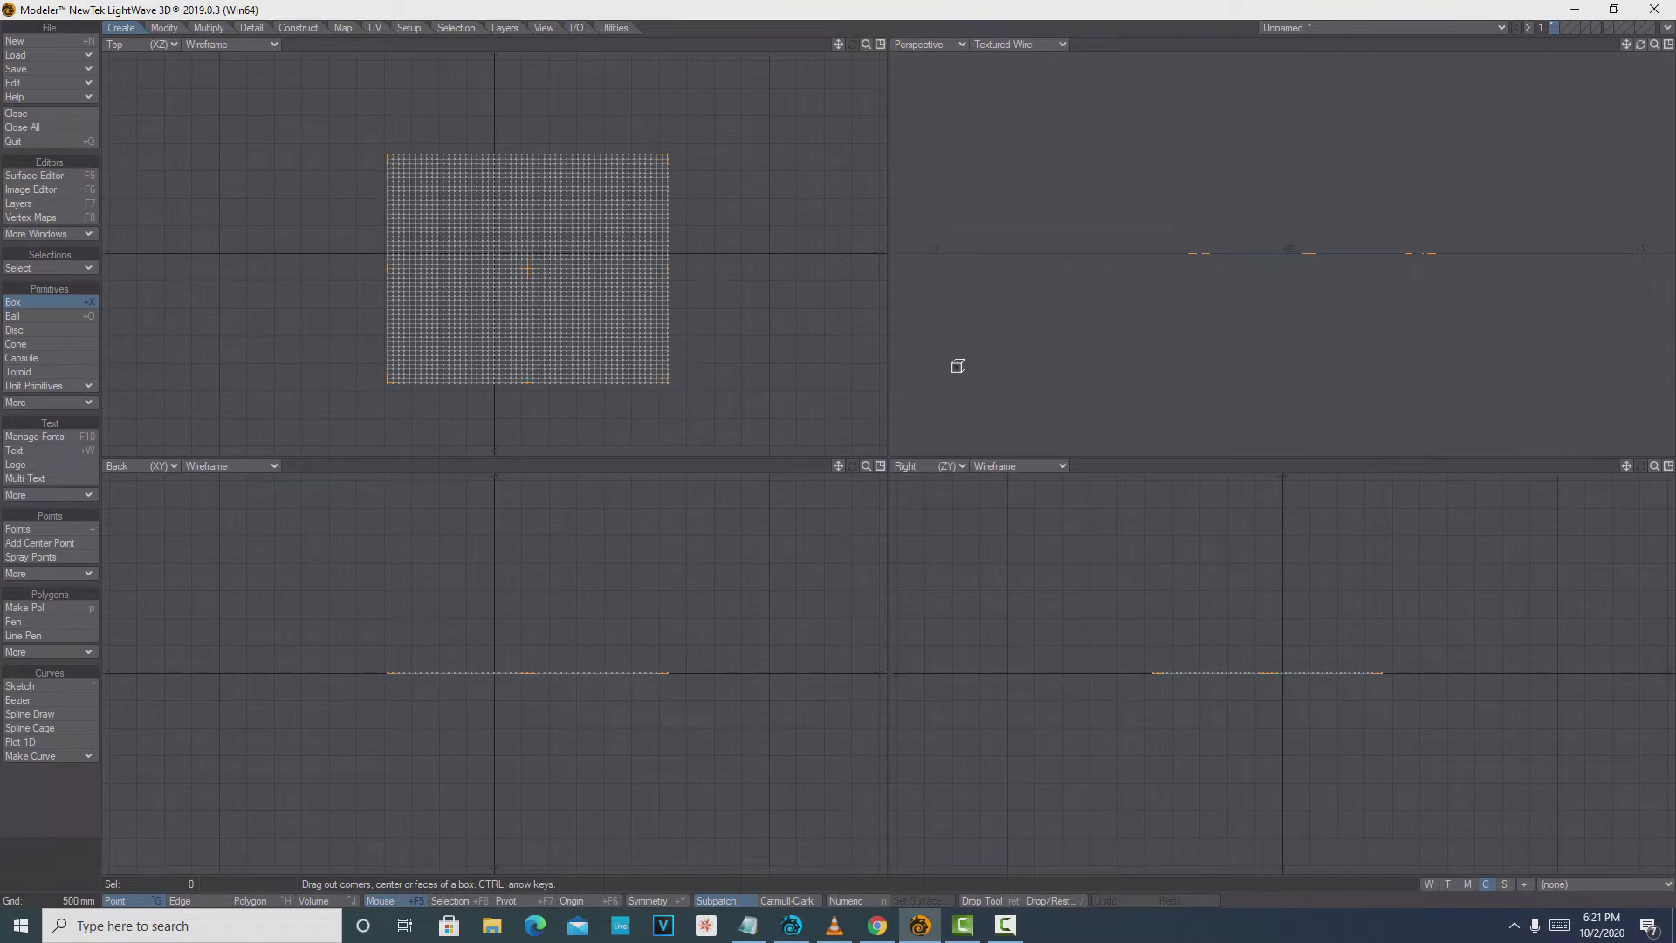
drag(1310, 251, 1318, 97)
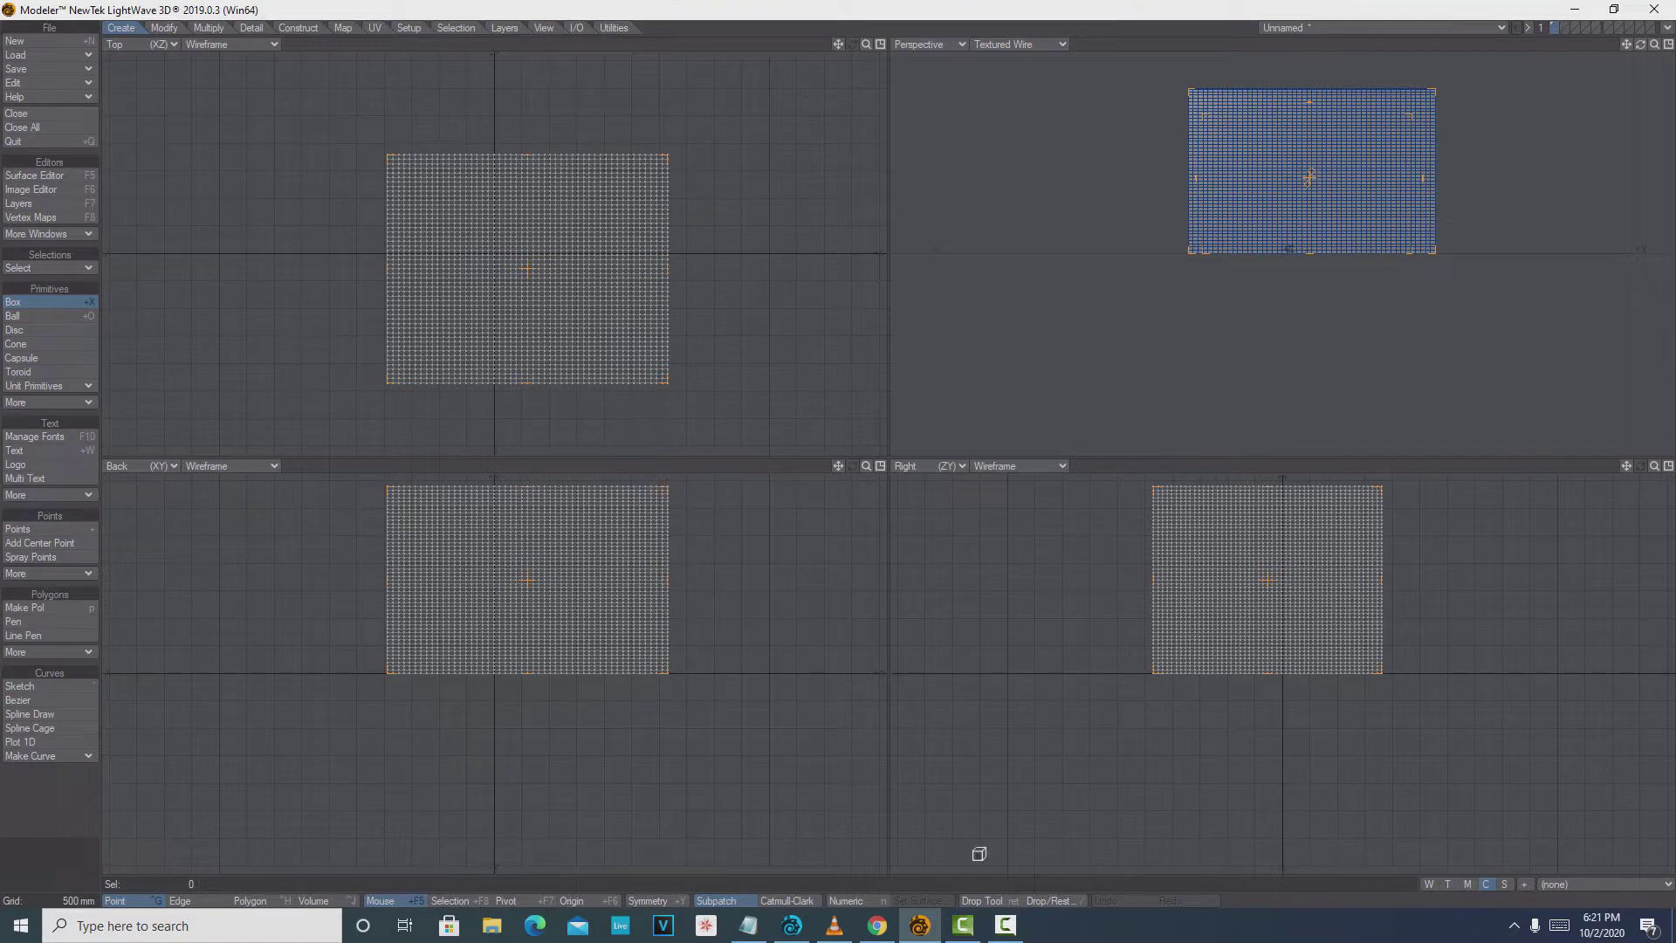
key(n)
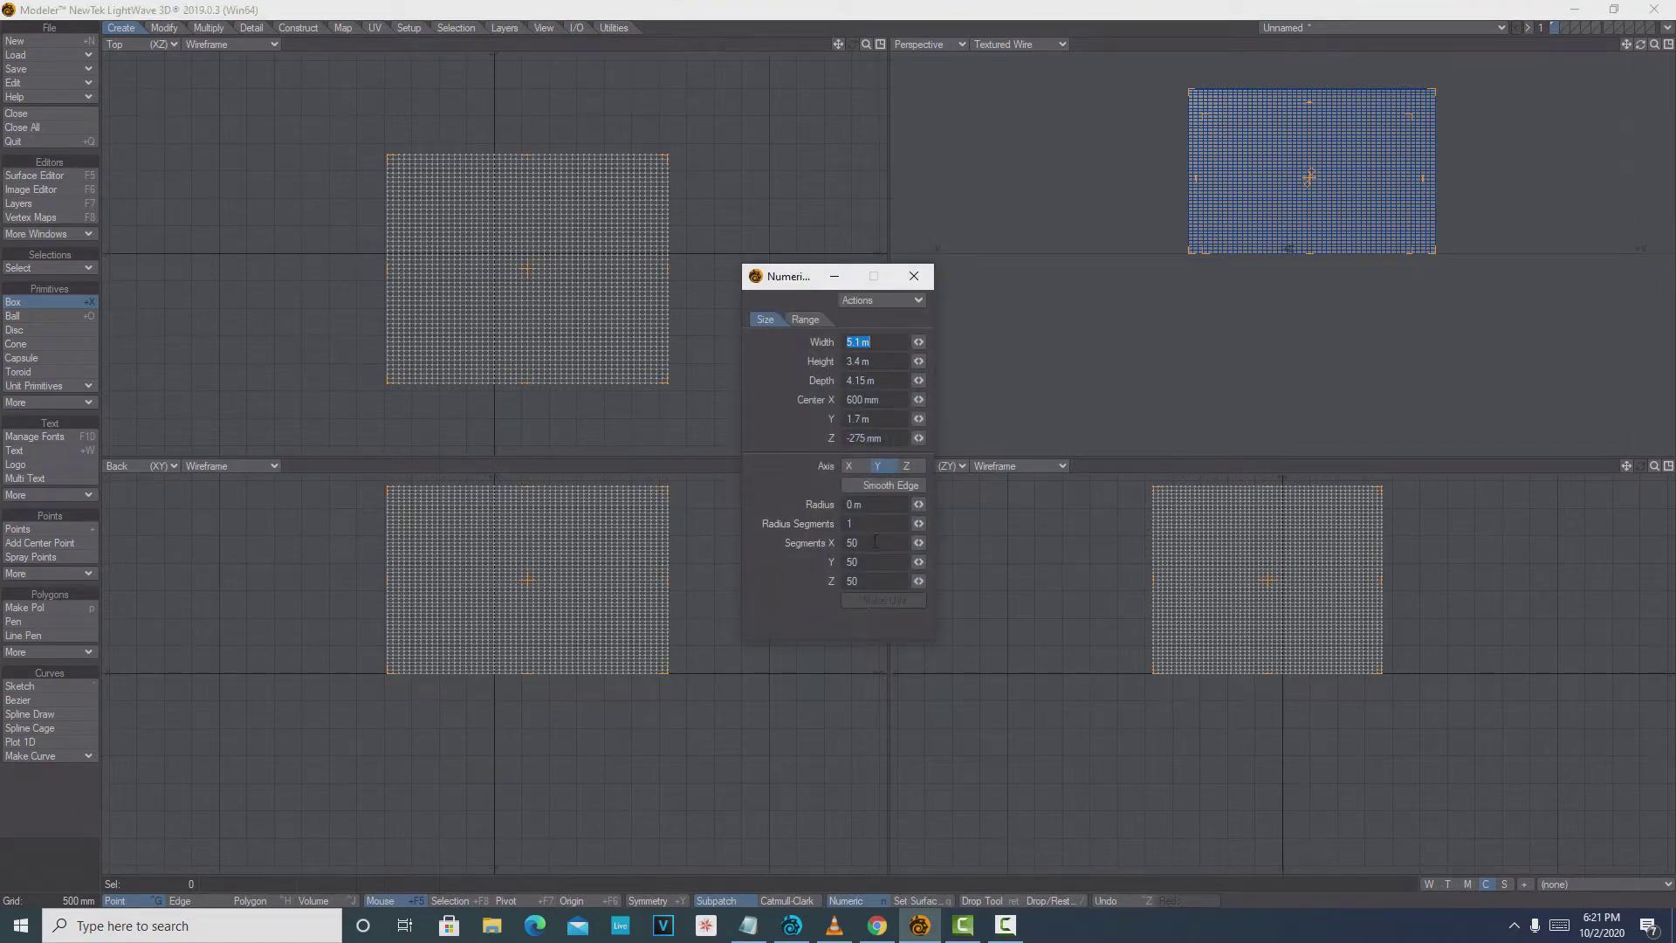
click(914, 276)
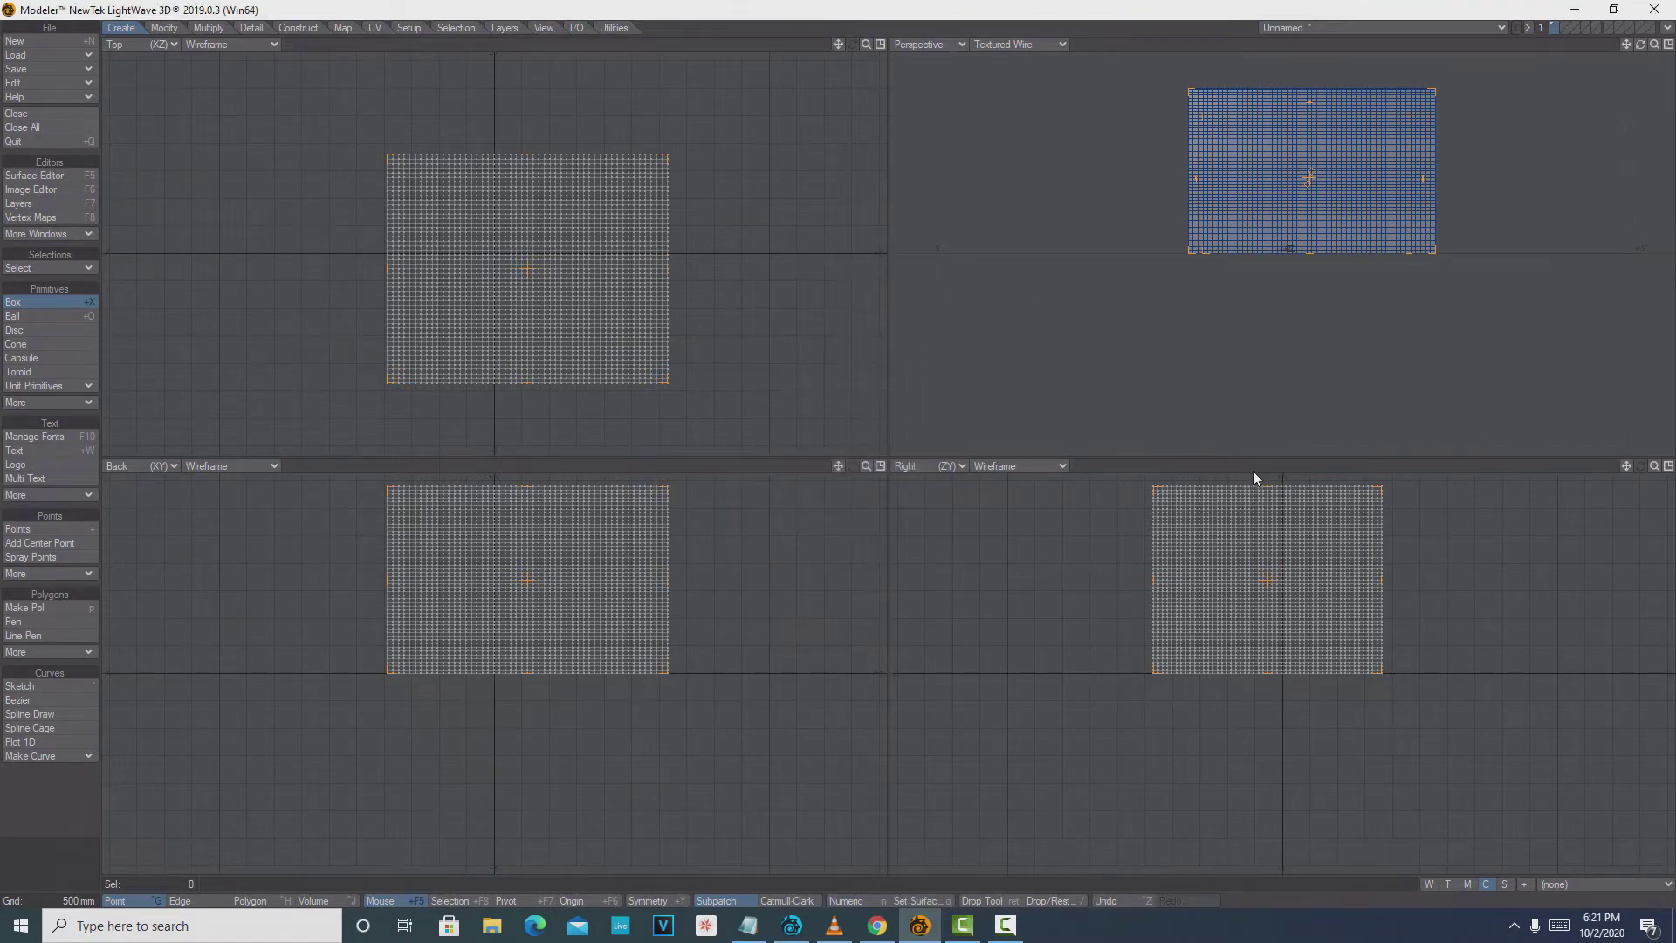
Step: Rest the box on the ground, centred on the origin along X and Z, and drop the Box tool
key(F3)
click(937, 407)
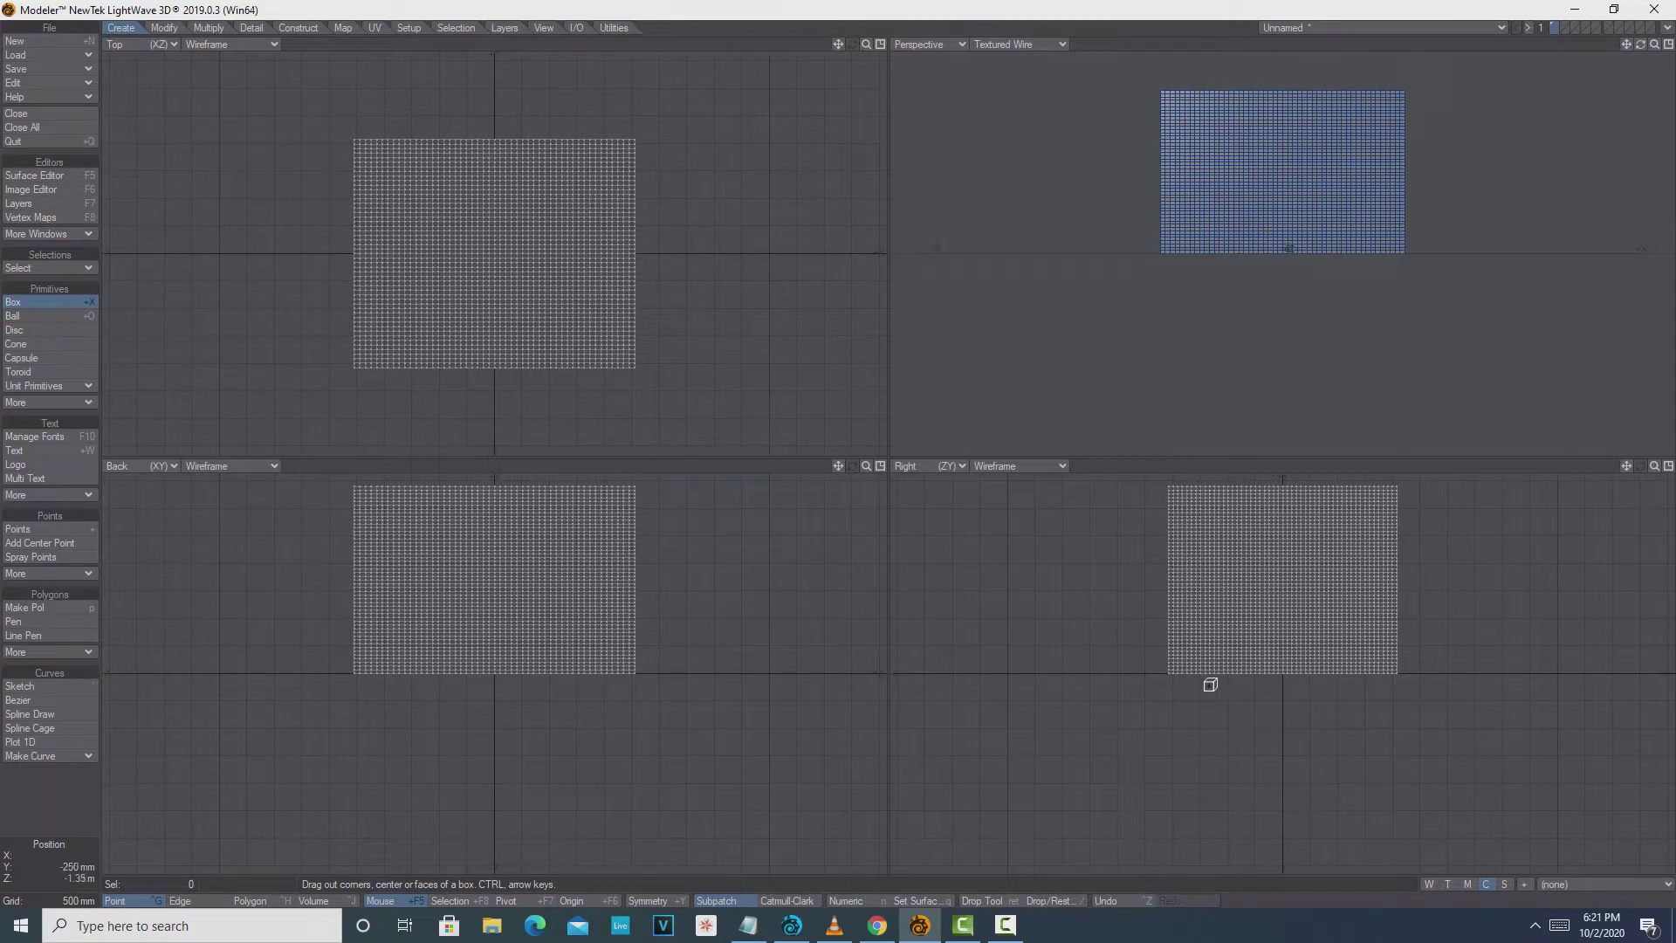
key(space)
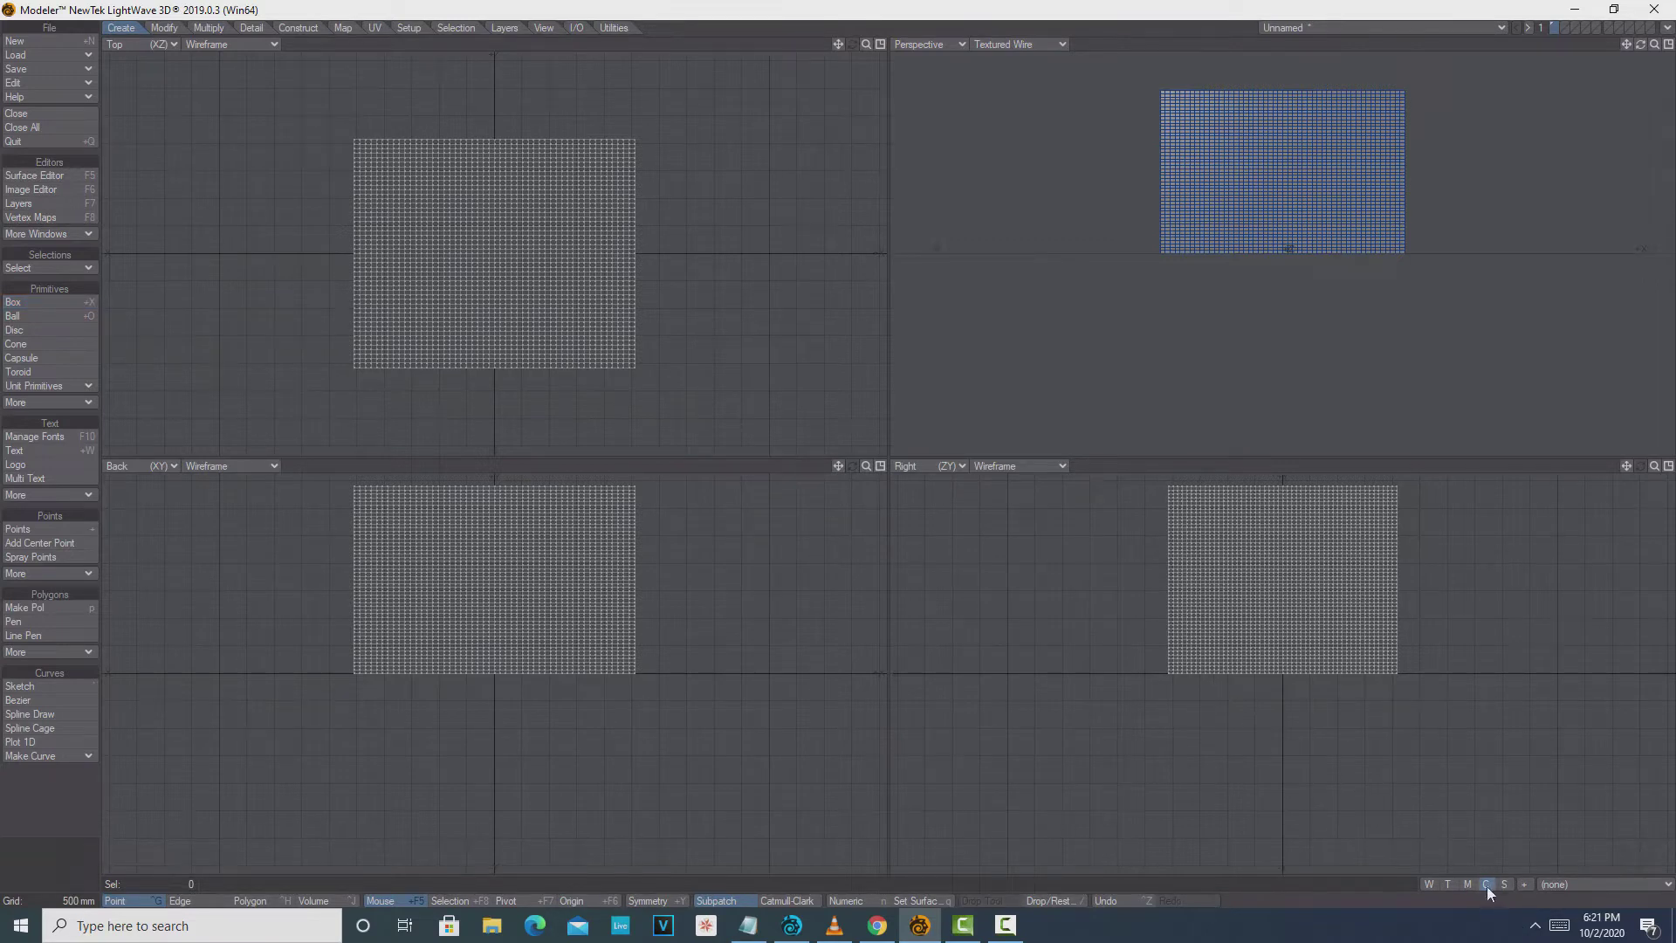
Step: Create a vertex color map named Vertex Color with initial value 128, 128, 128 and apply it to the Default surface
click(1665, 885)
click(1642, 892)
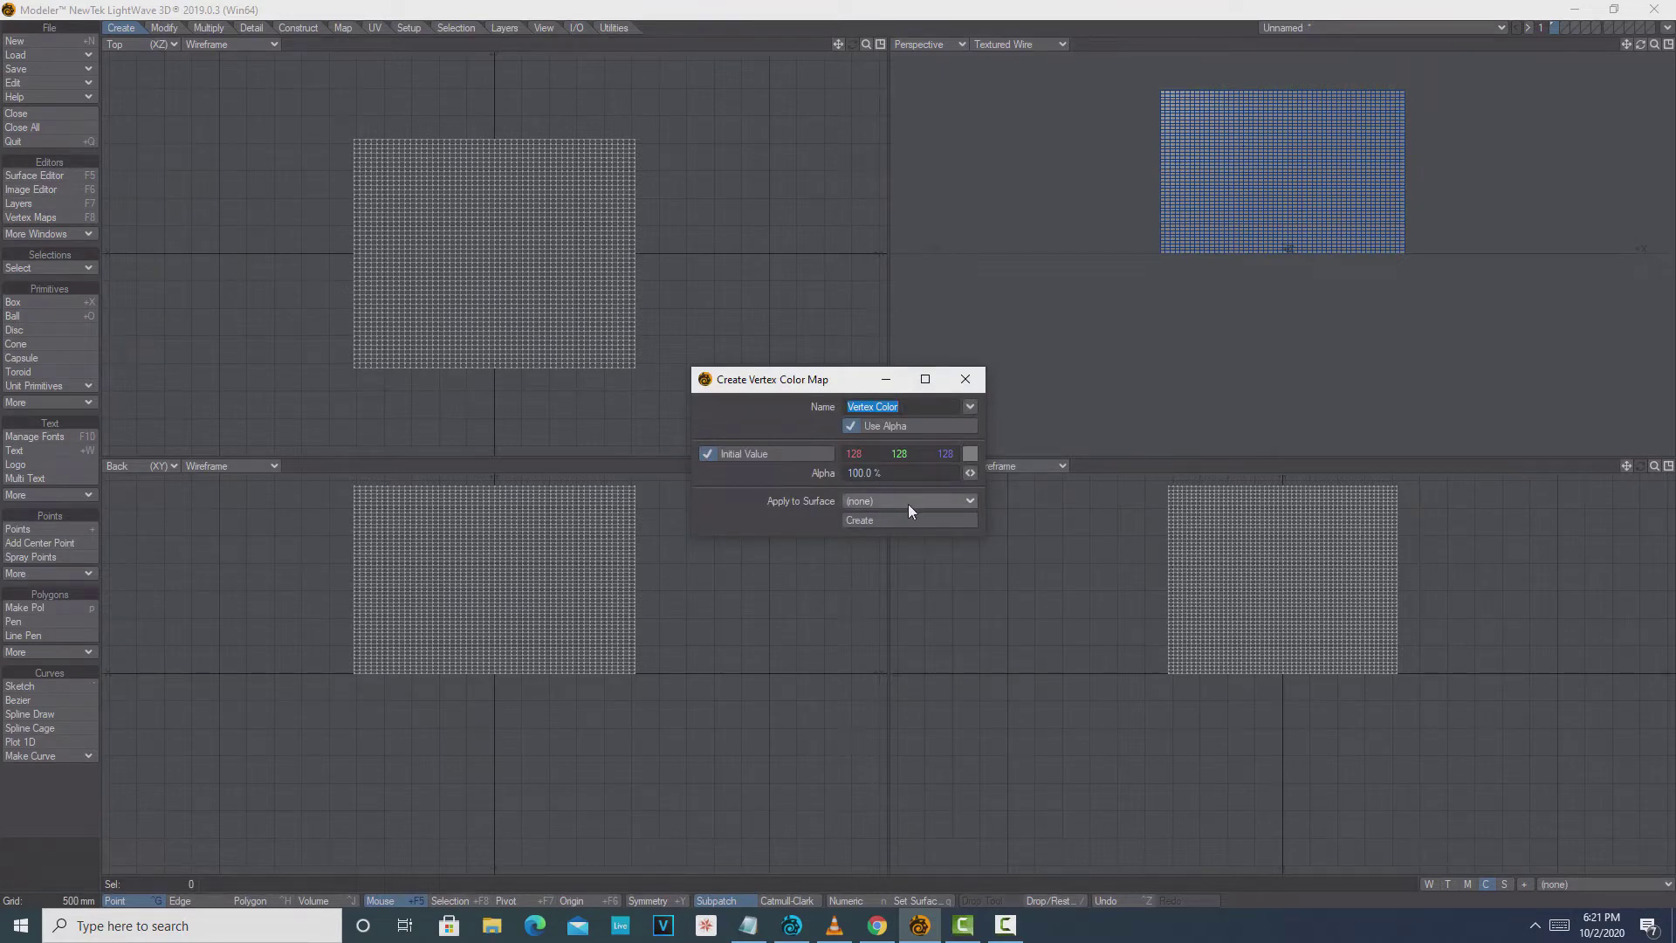
click(964, 501)
click(964, 513)
click(913, 527)
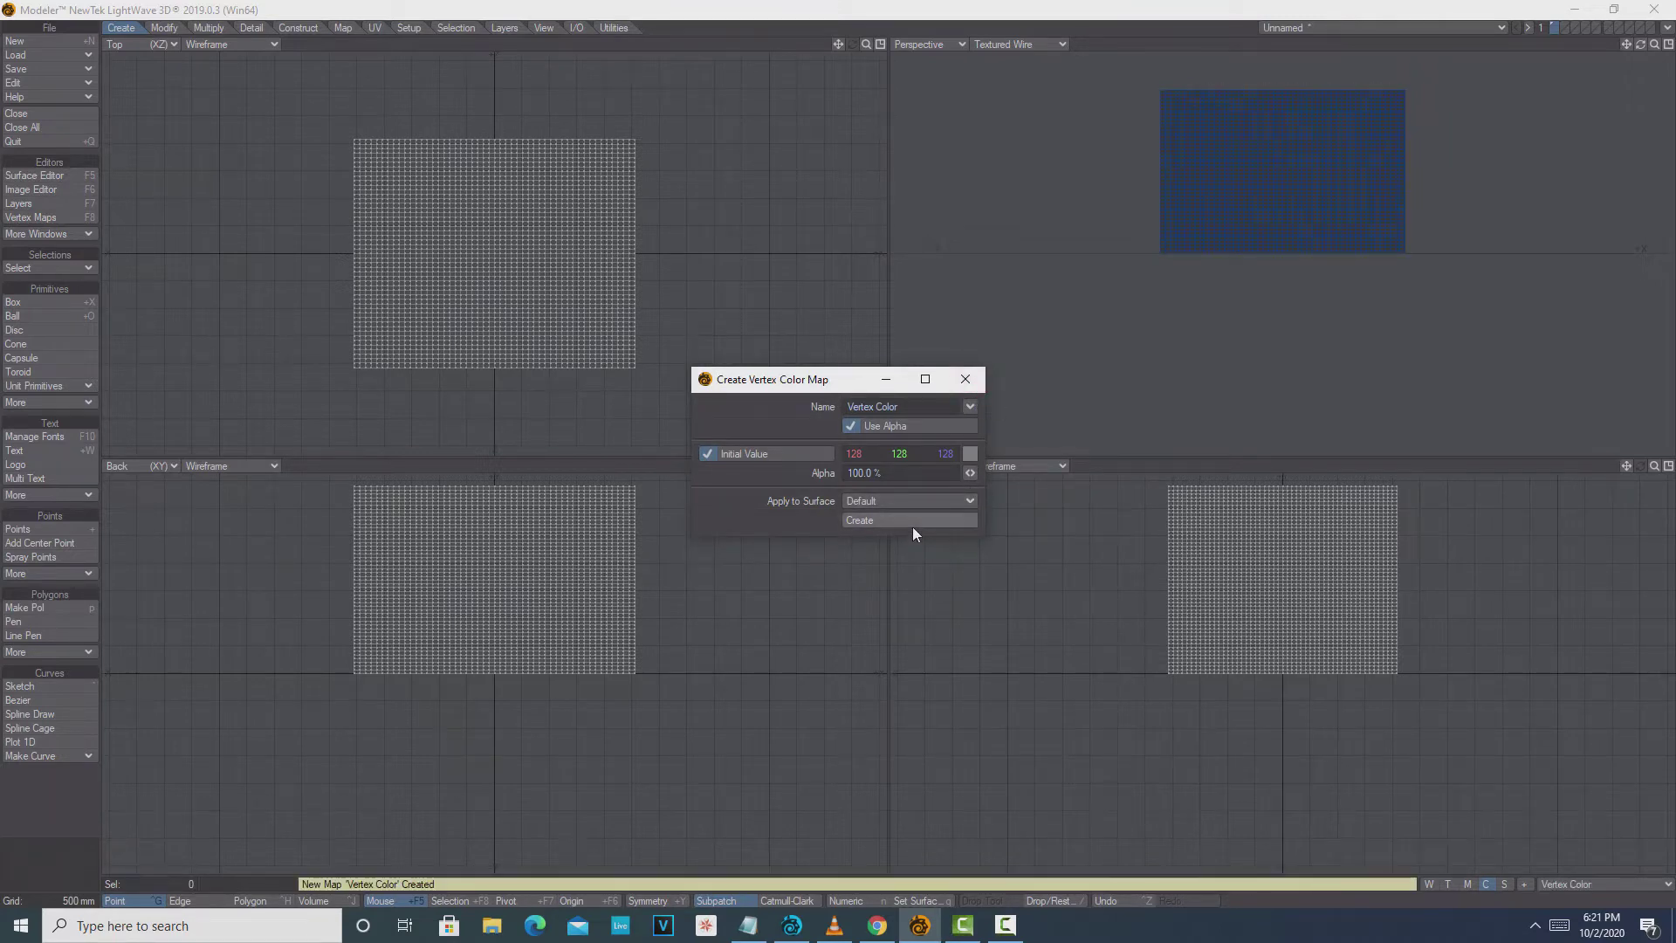
click(965, 379)
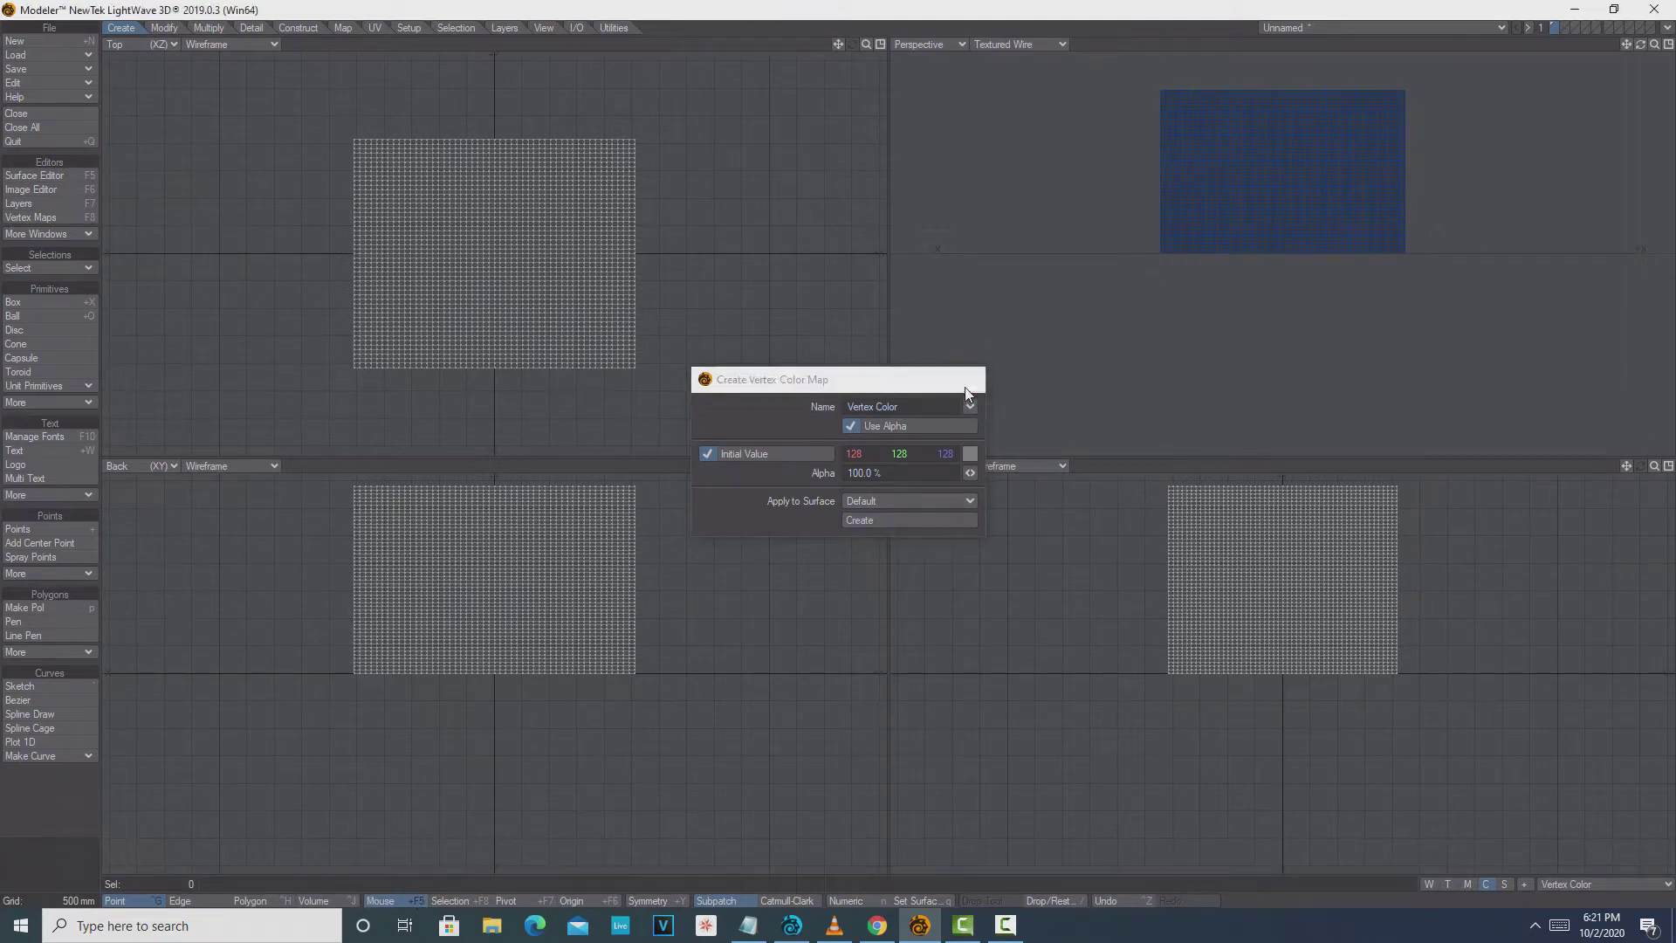
Step: Save the object as box3 in the Objects folder and send it to LightWave Layout
click(57, 70)
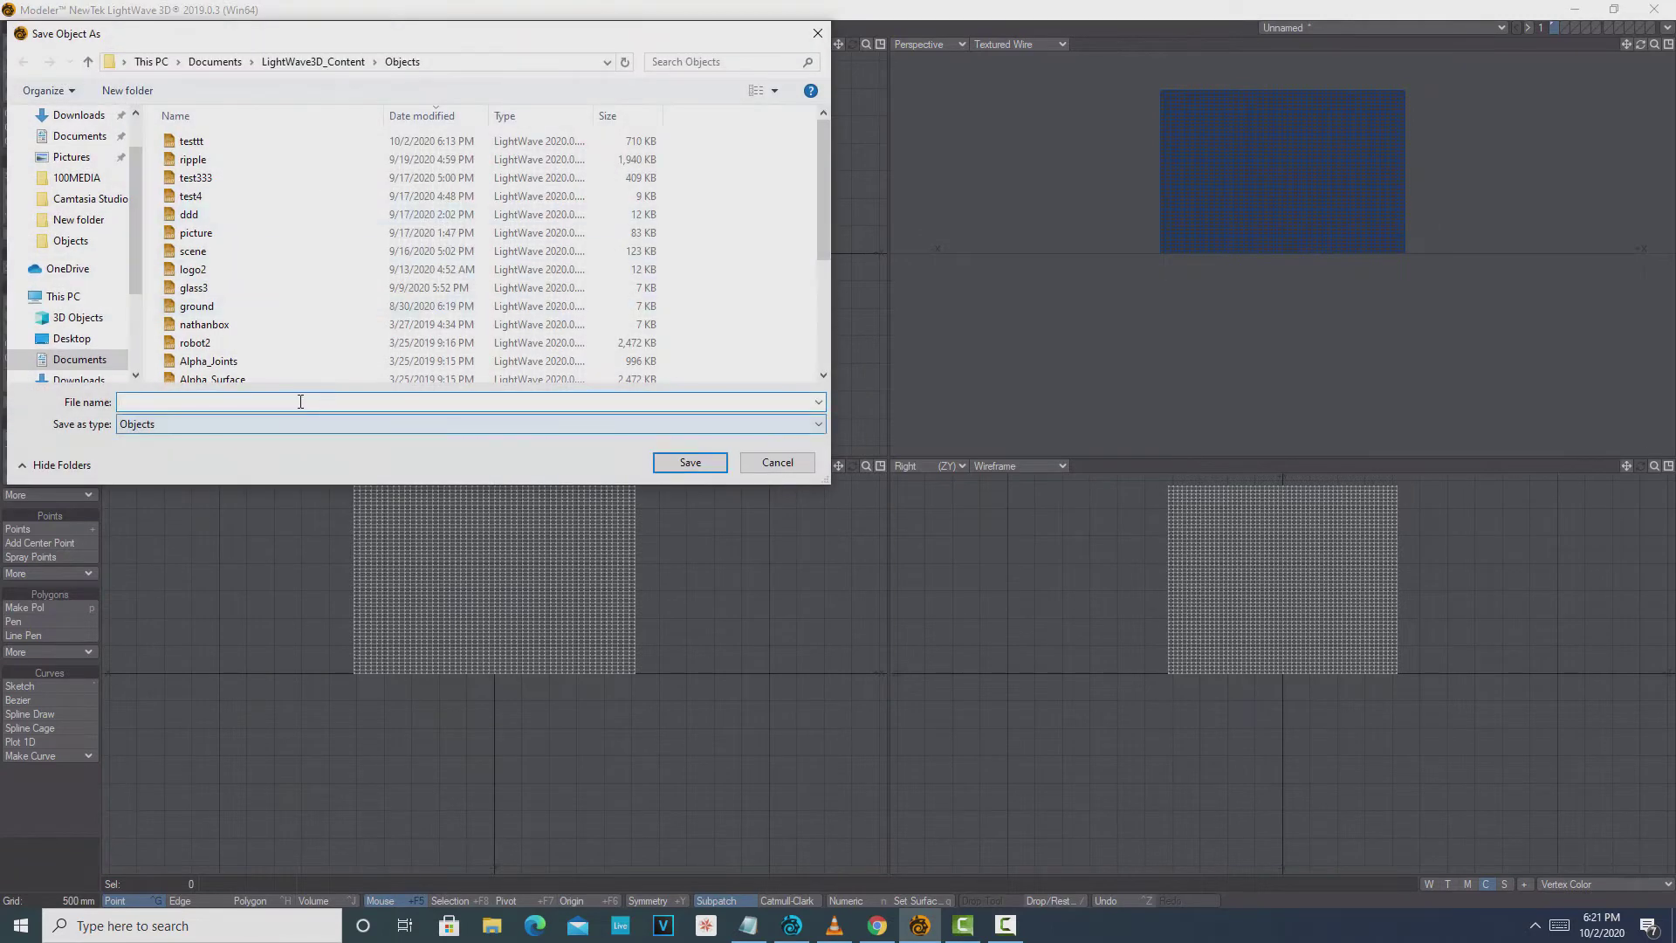
text(b)
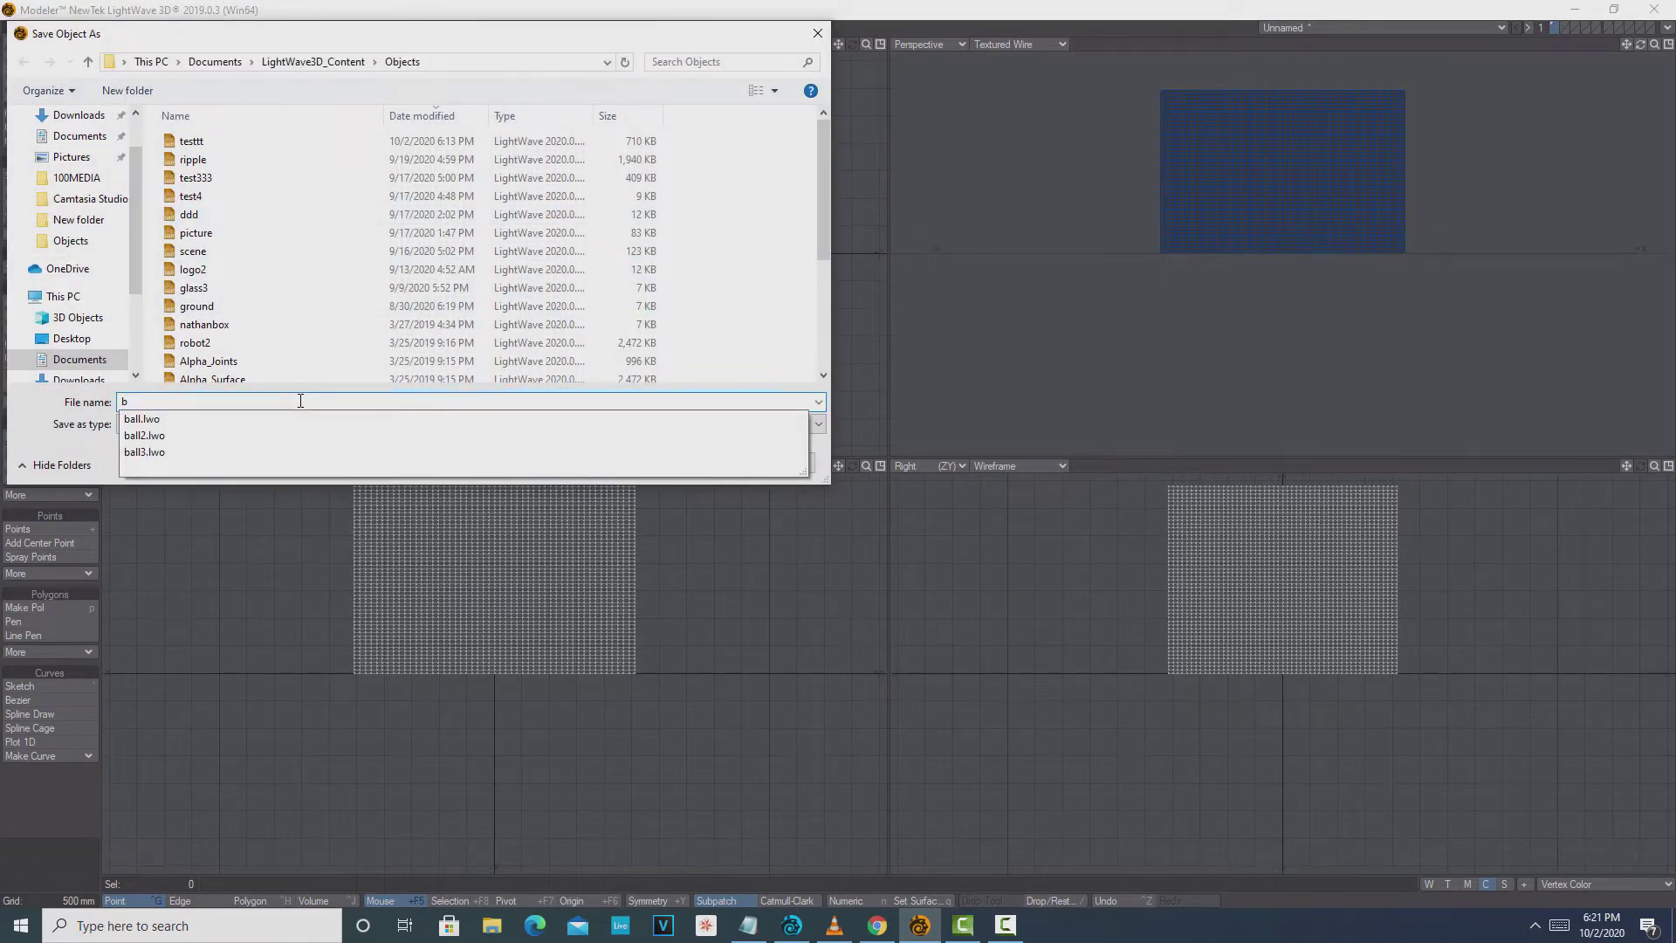
text(ox3)
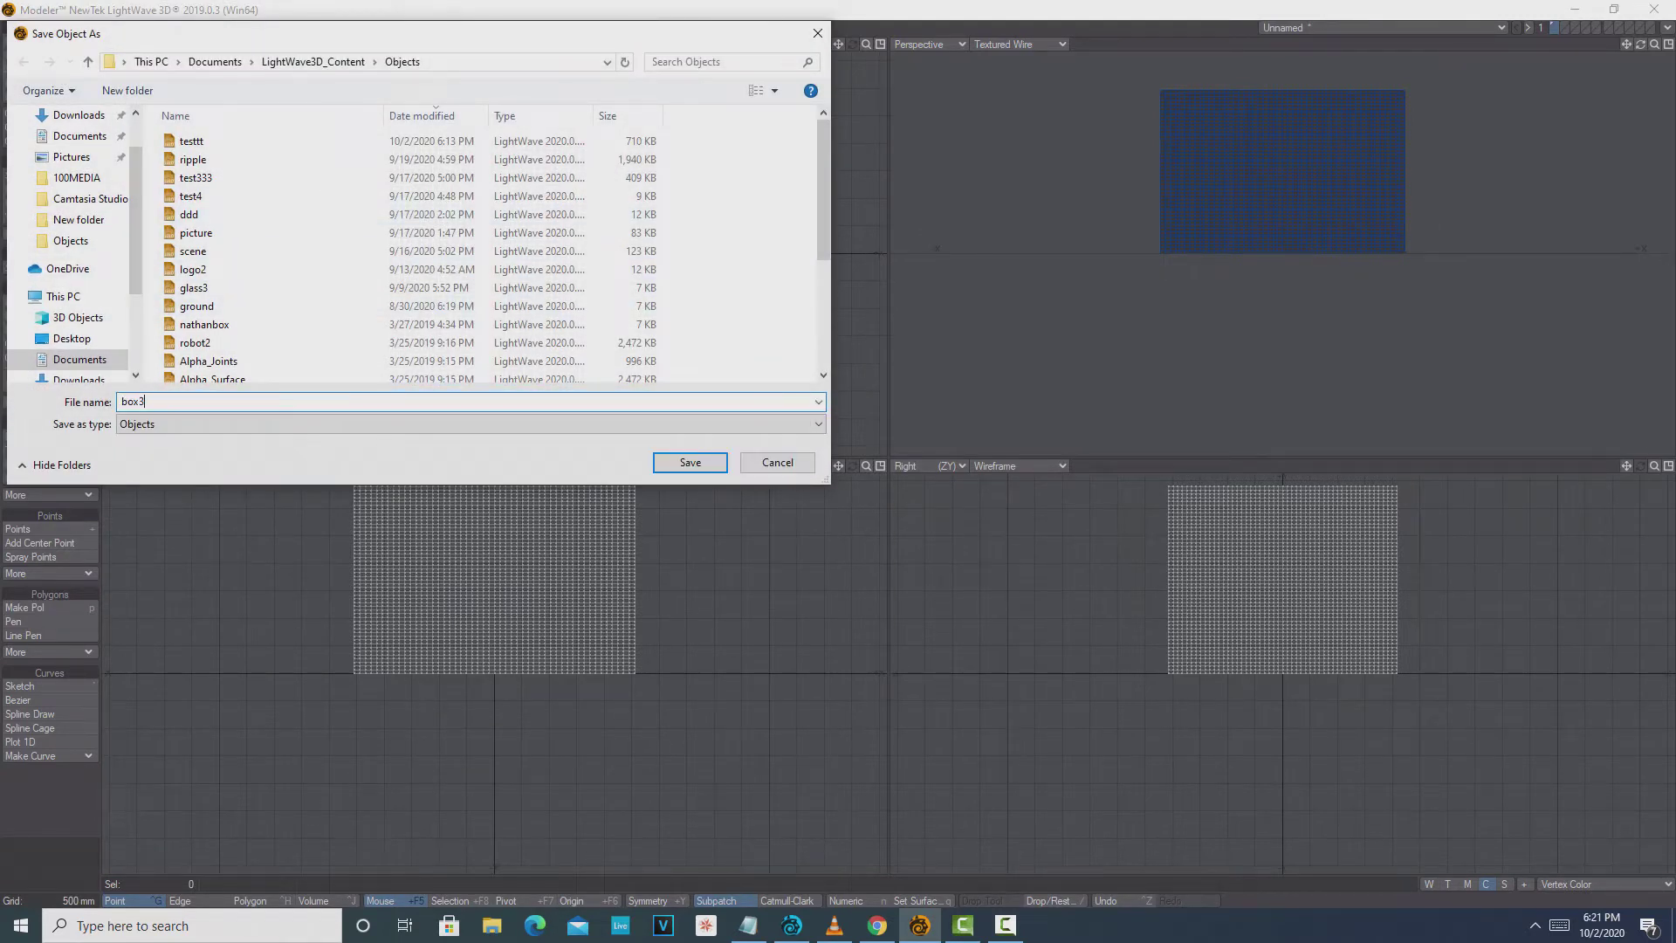
click(696, 461)
click(1668, 27)
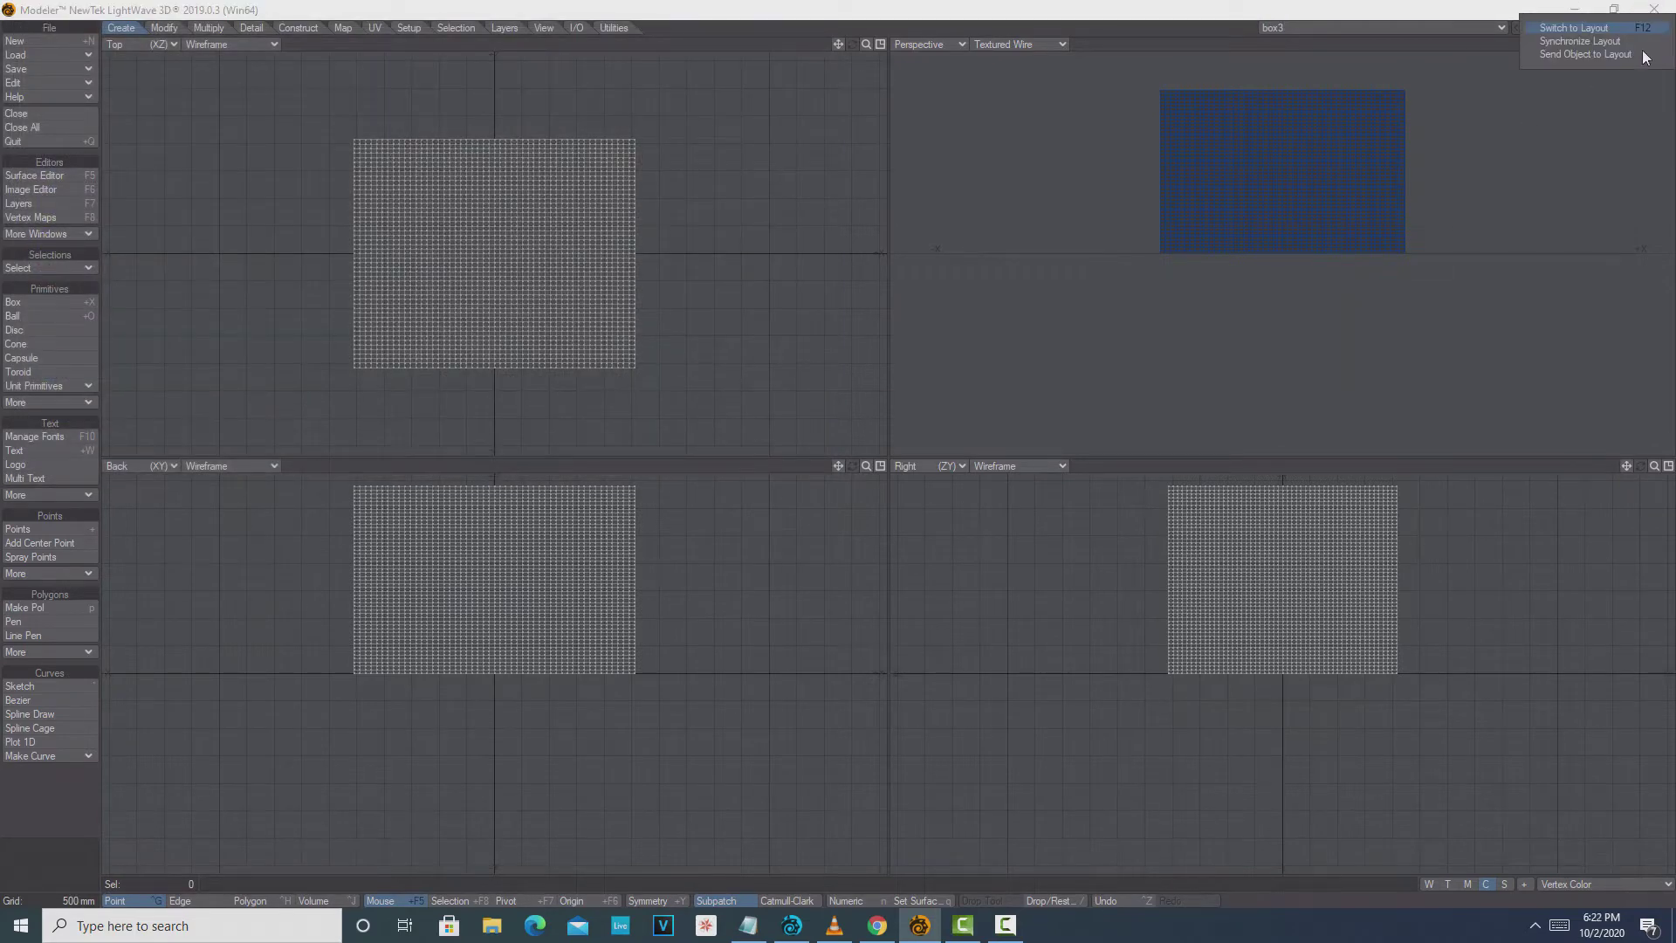
click(1589, 50)
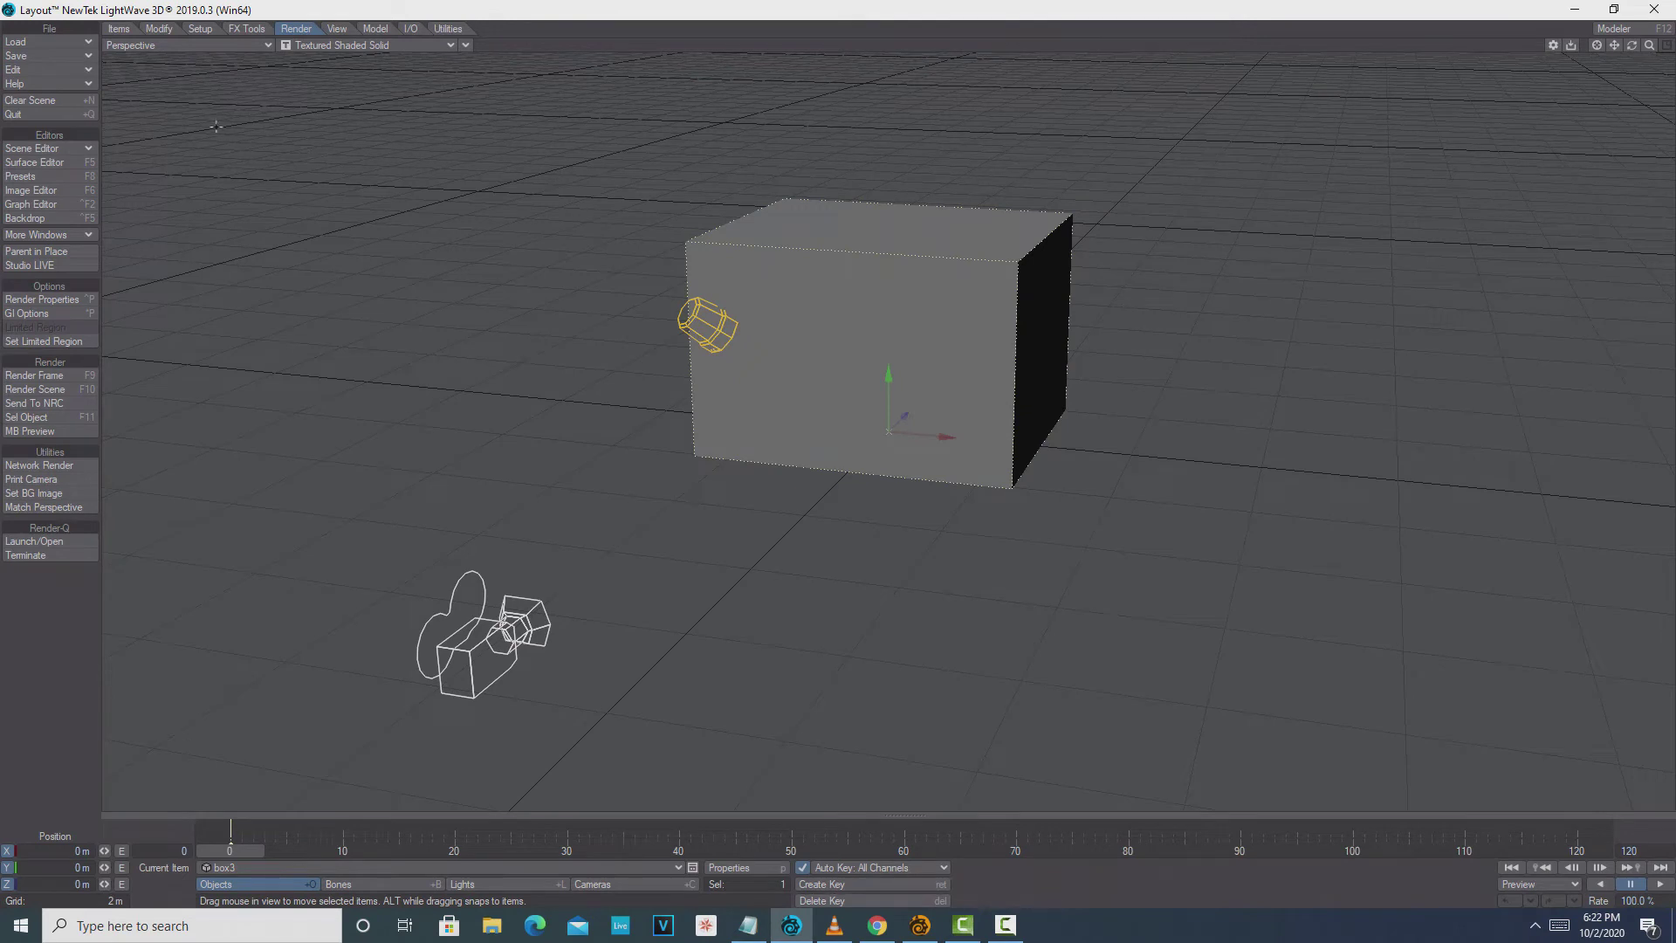
Step: Match the camera to the current viewport perspective
click(470, 50)
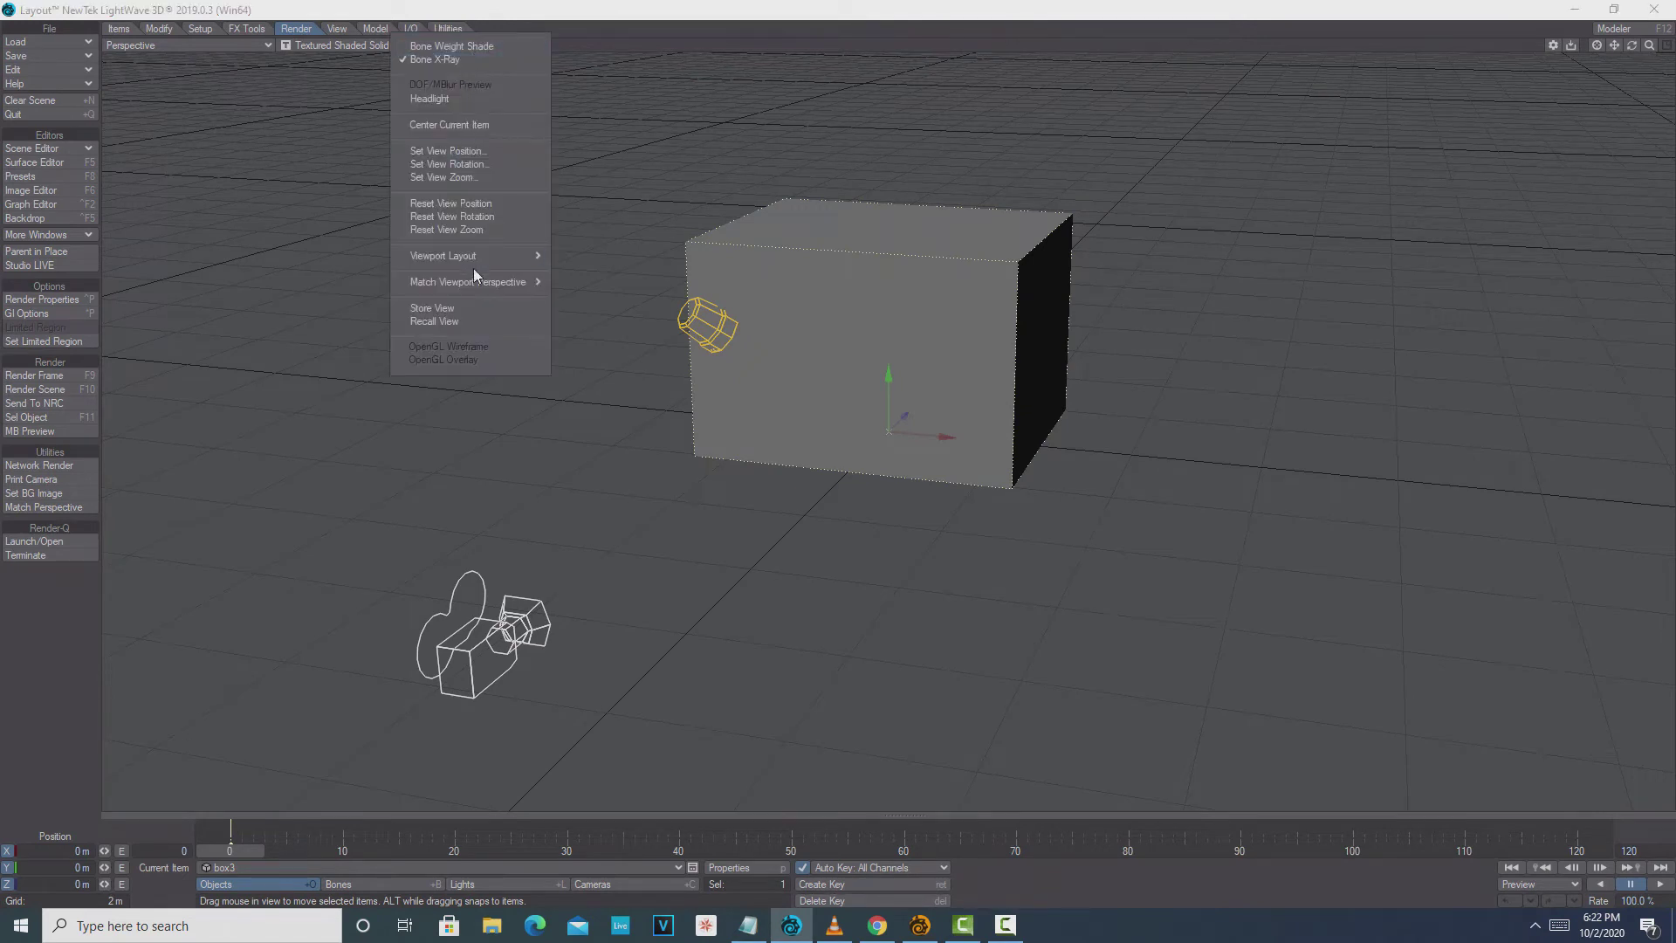
mouse_move(524, 285)
click(609, 284)
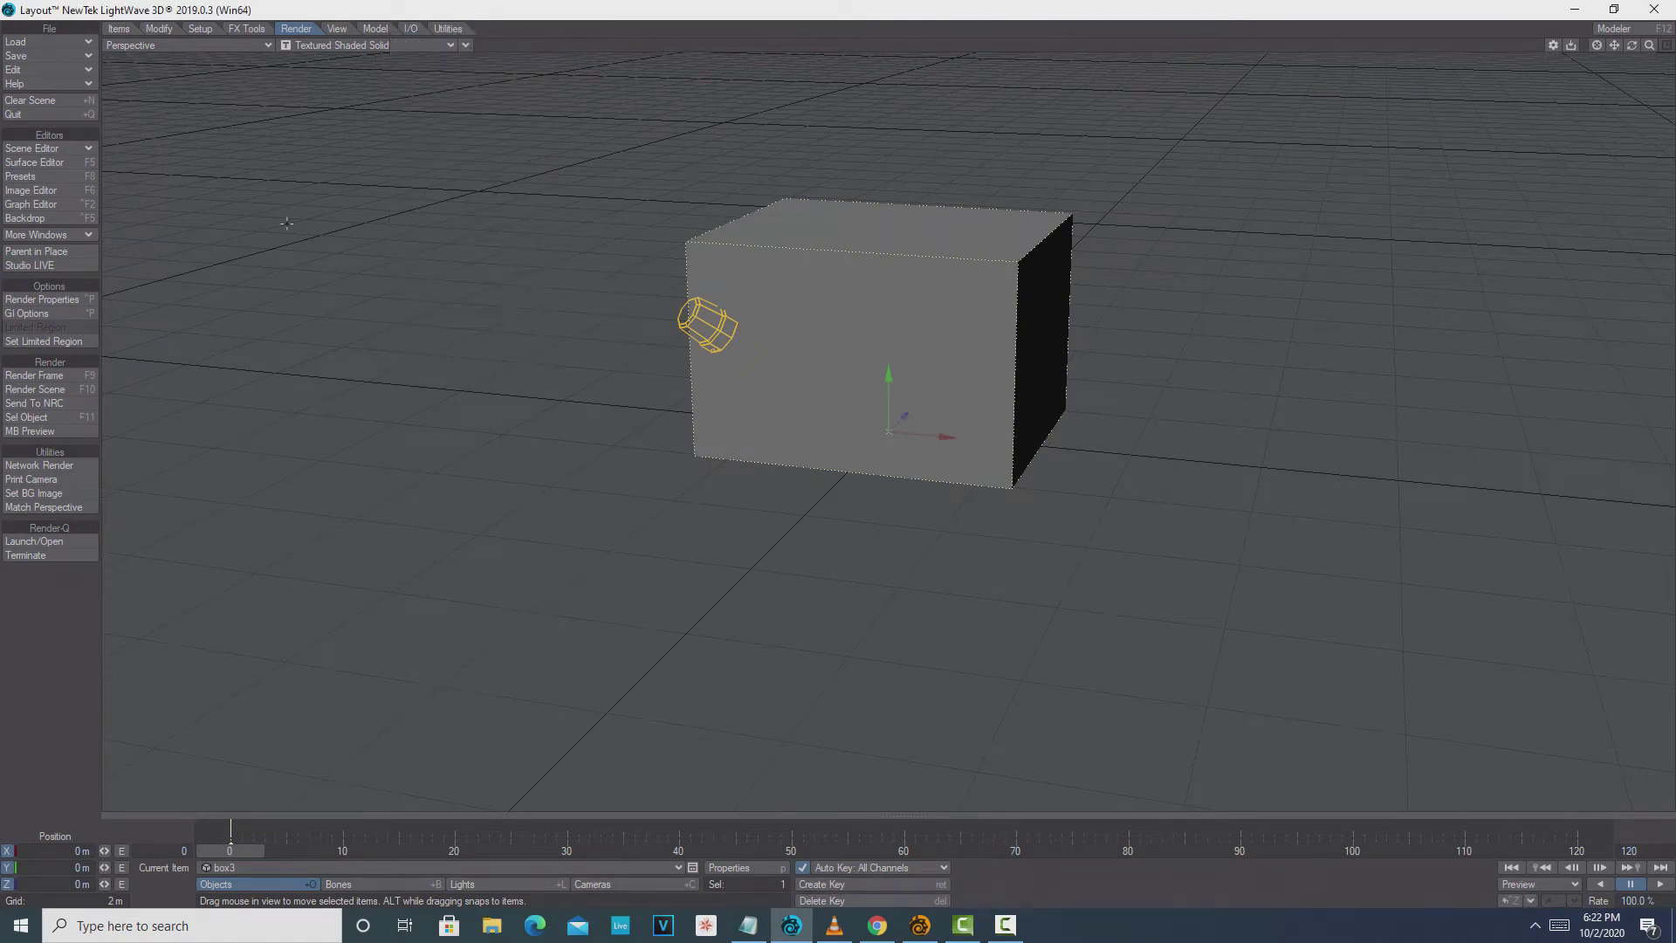
Step: Add the Metamorphic modifier to box3 and open the modifier's settings
click(738, 868)
click(435, 416)
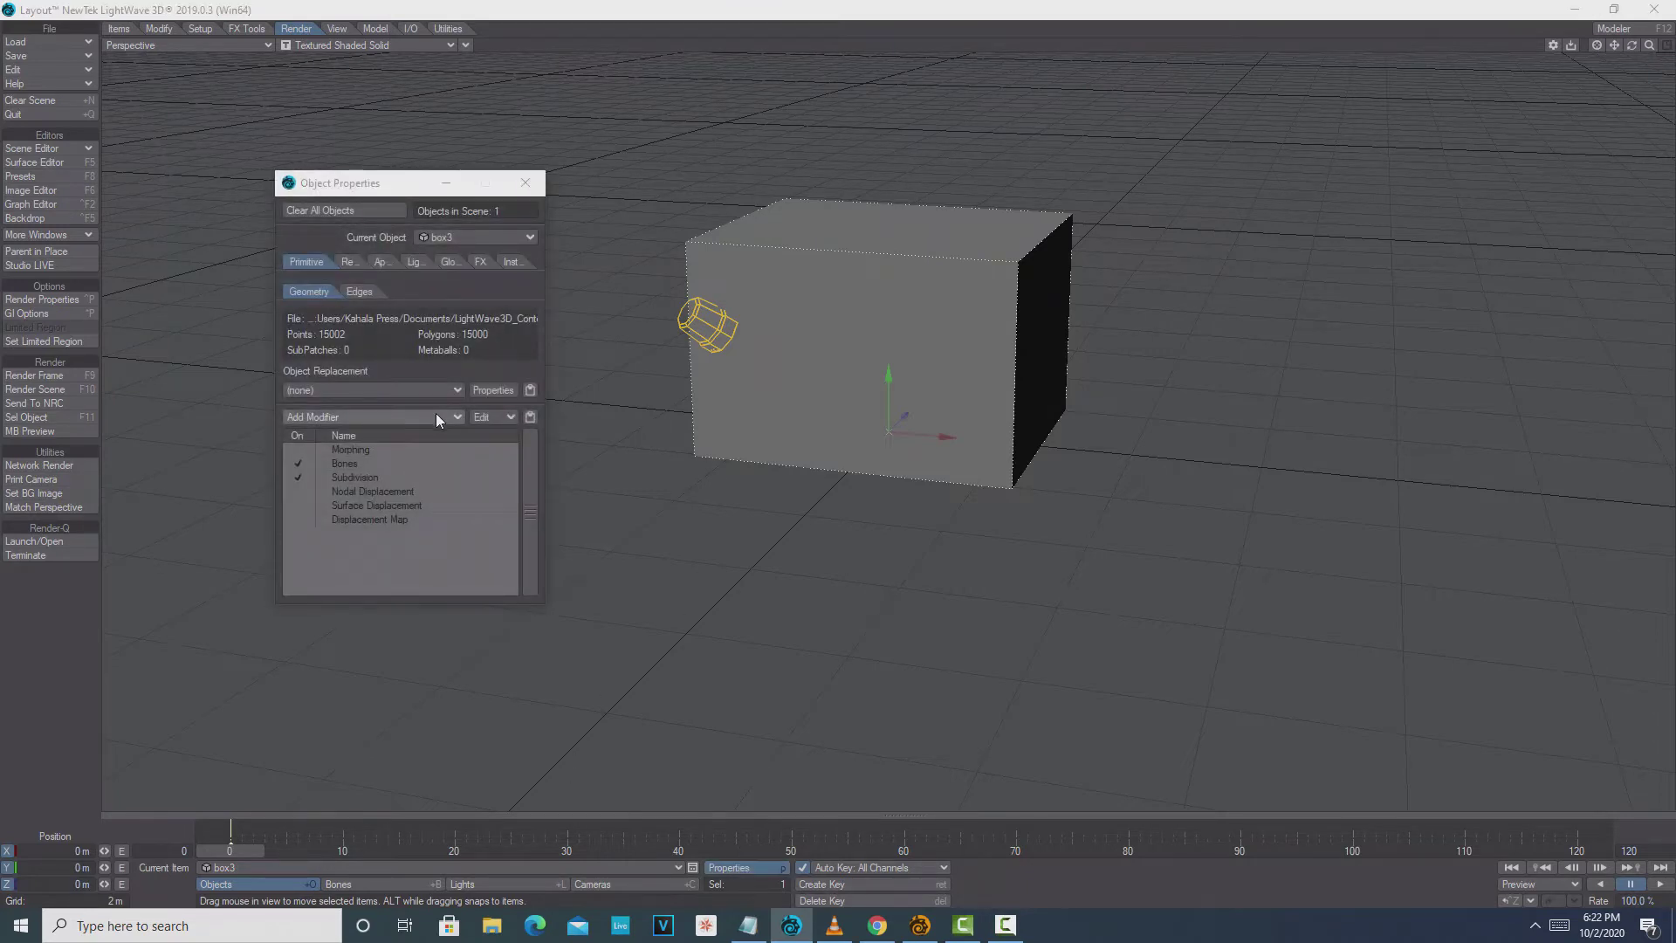
click(445, 728)
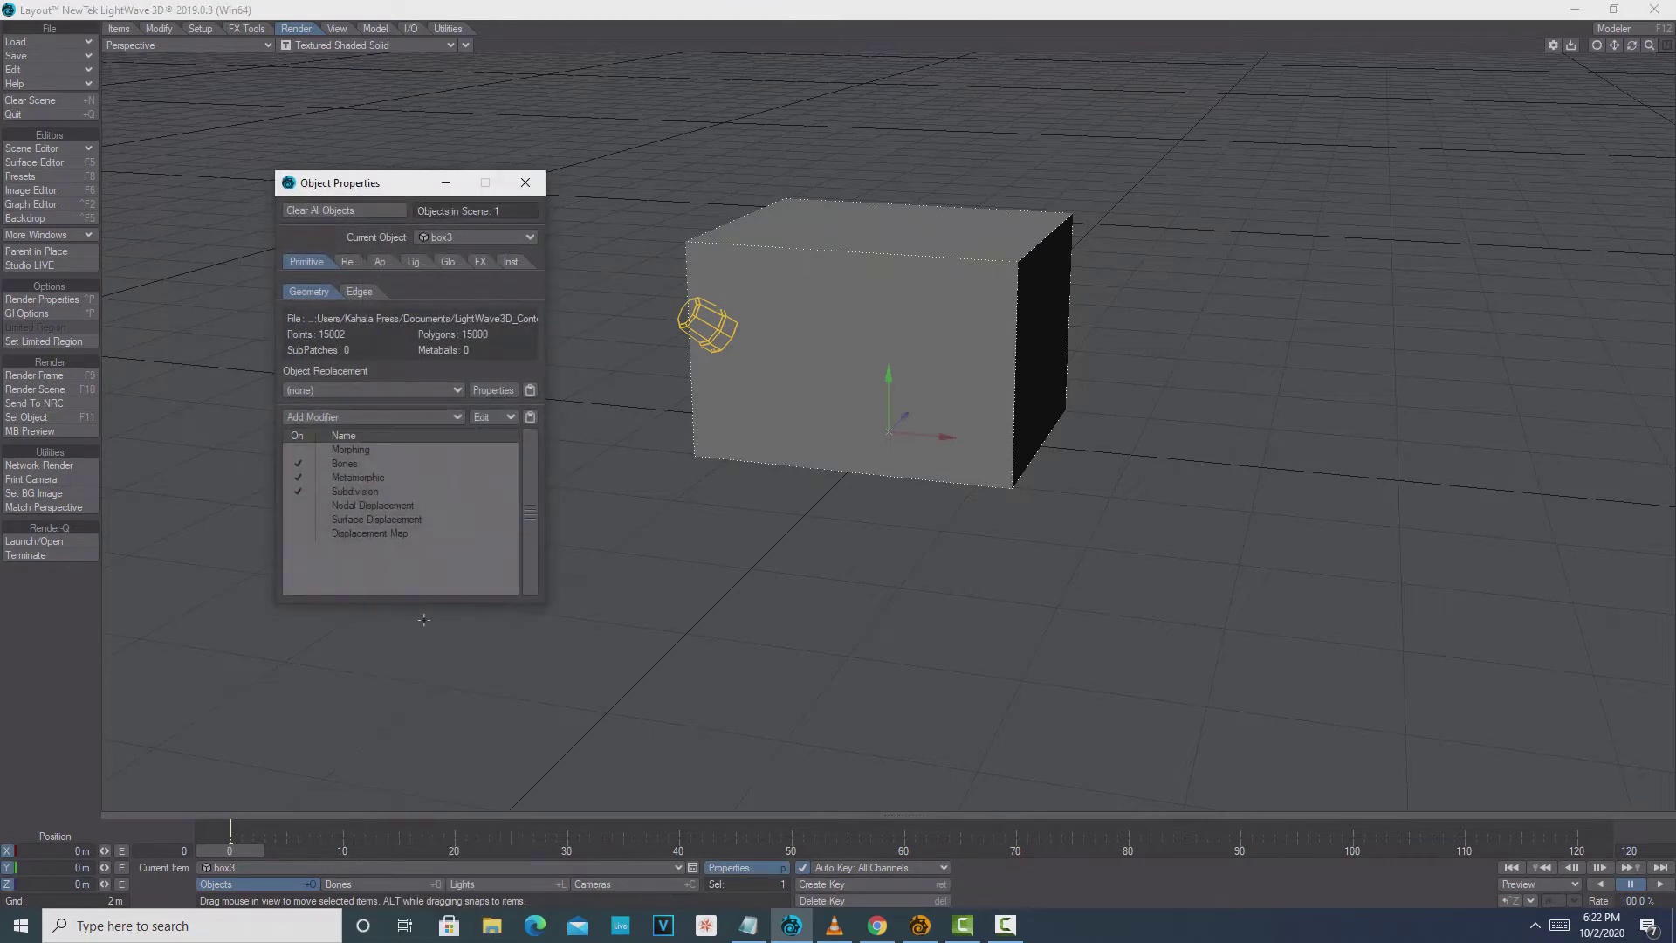
double_click(379, 481)
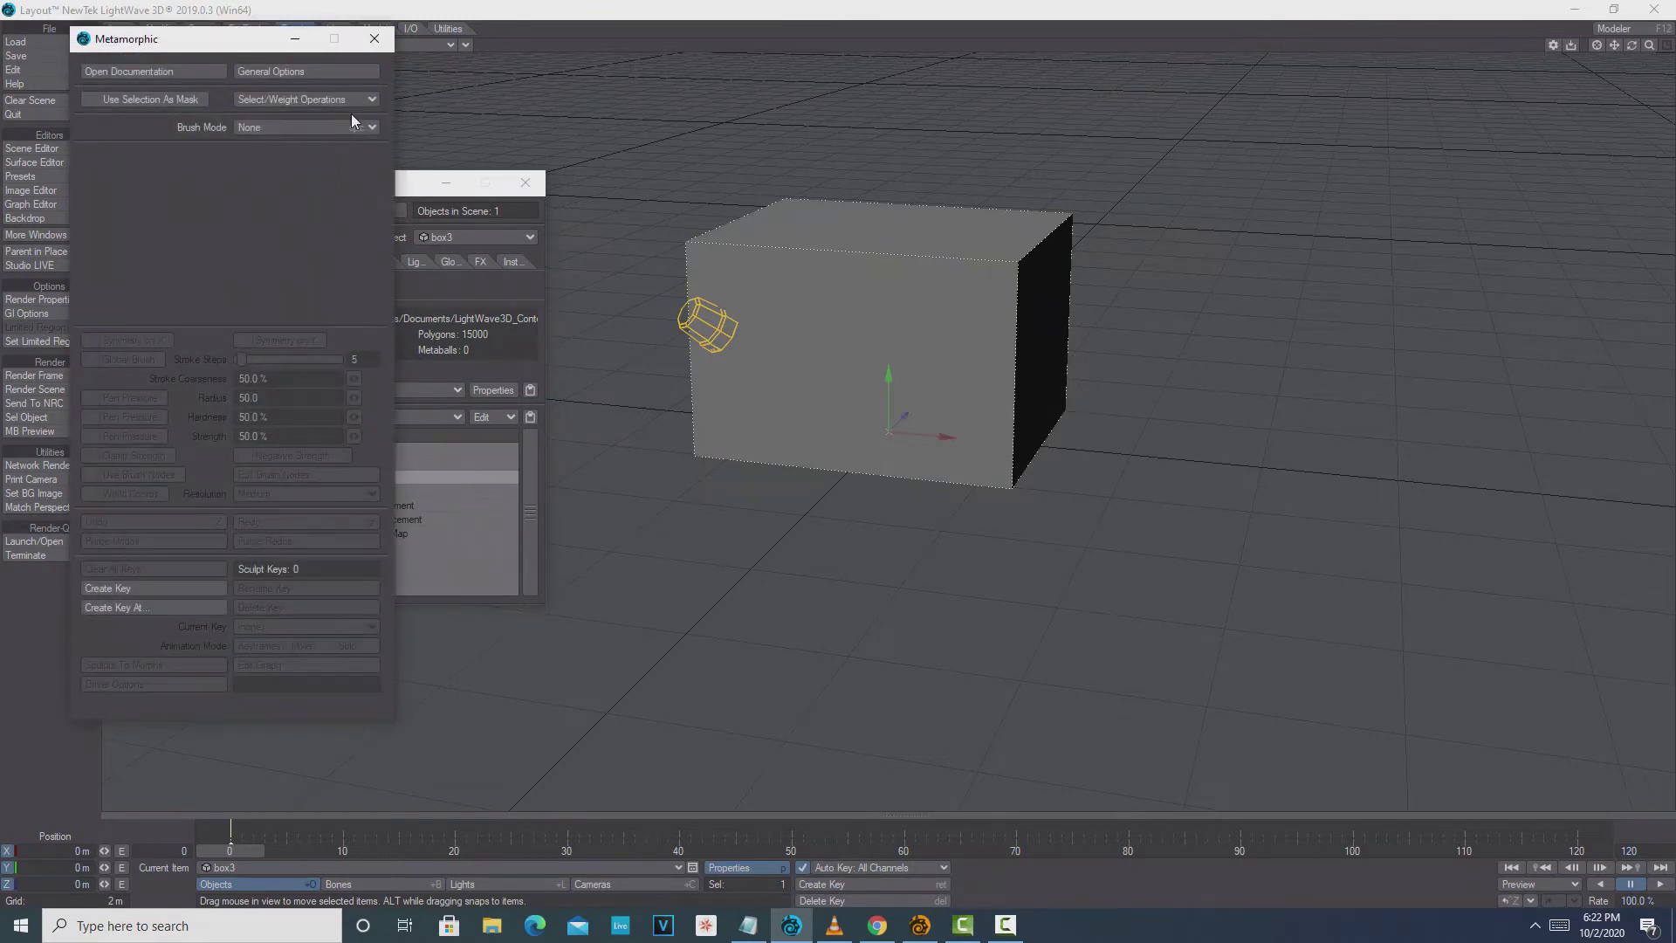
Step: Set the Metamorphic brush to Color mode with red paint color 191, 0, 0 and the Vertex Color color map
click(374, 129)
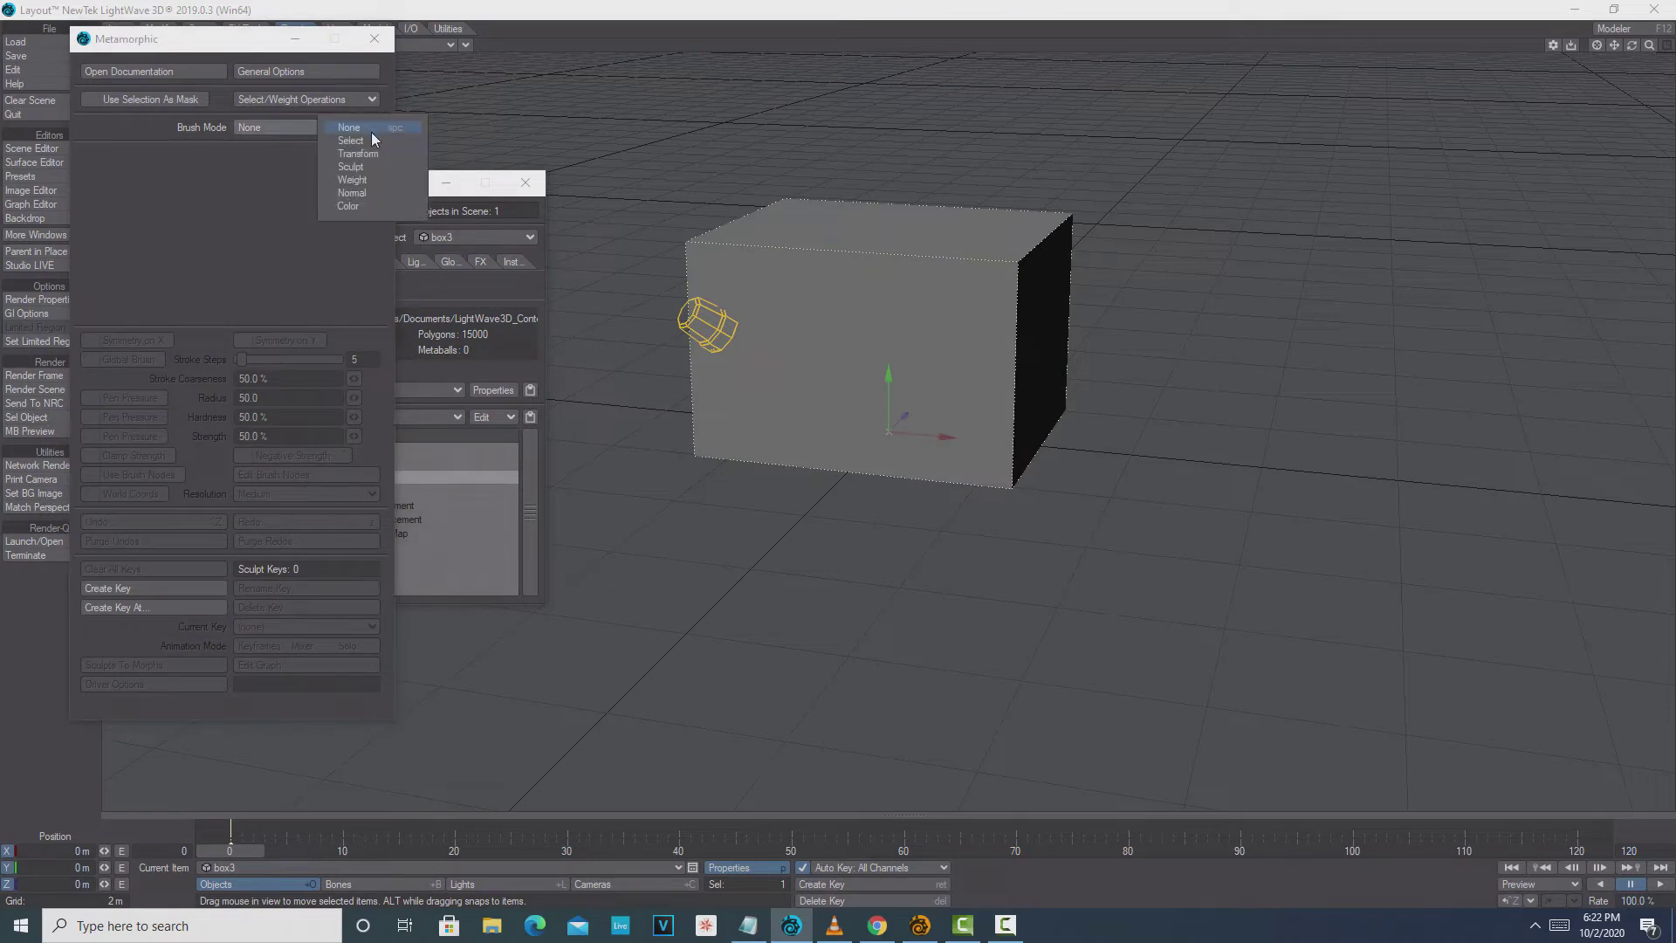
click(367, 207)
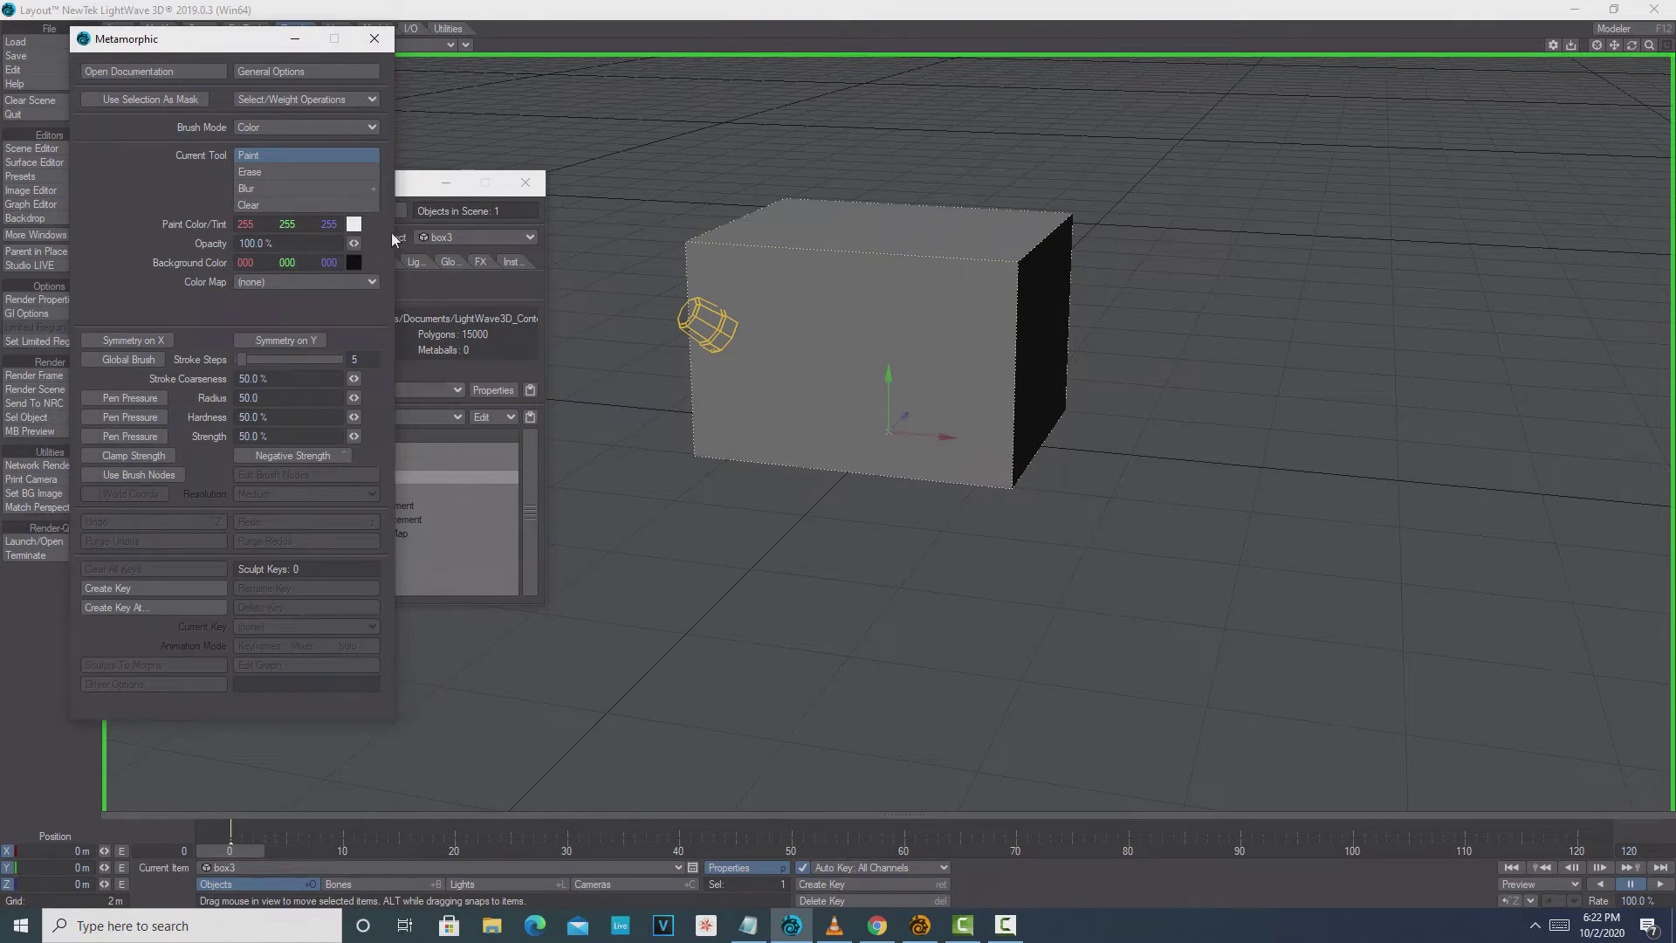
click(354, 224)
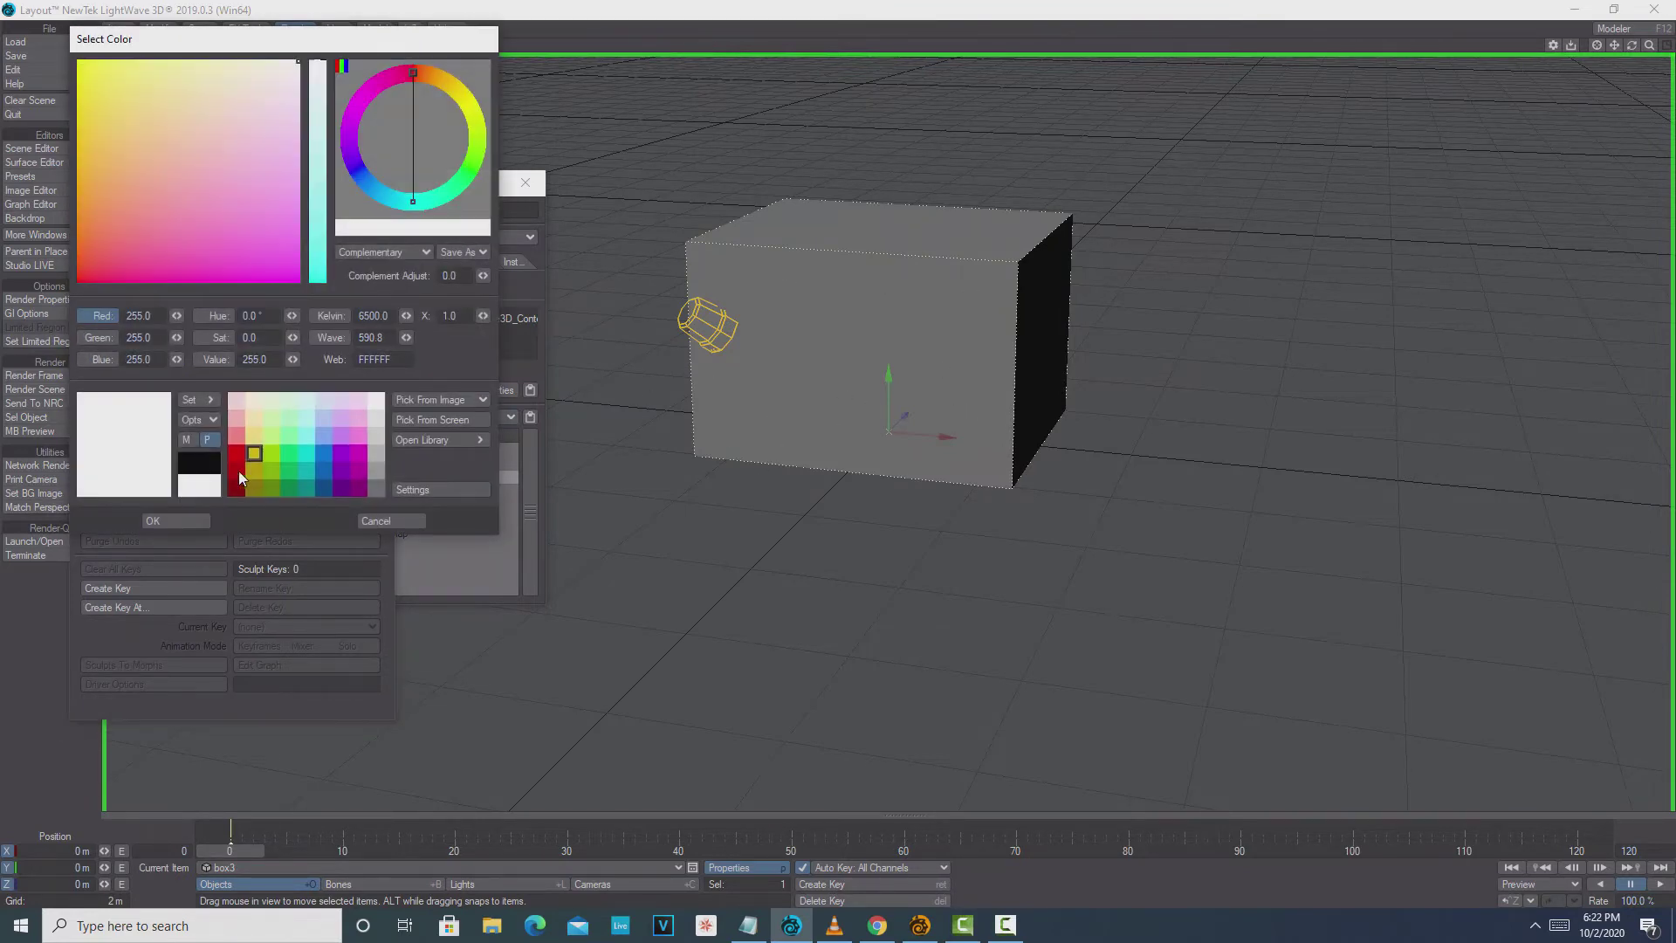
click(237, 457)
click(201, 522)
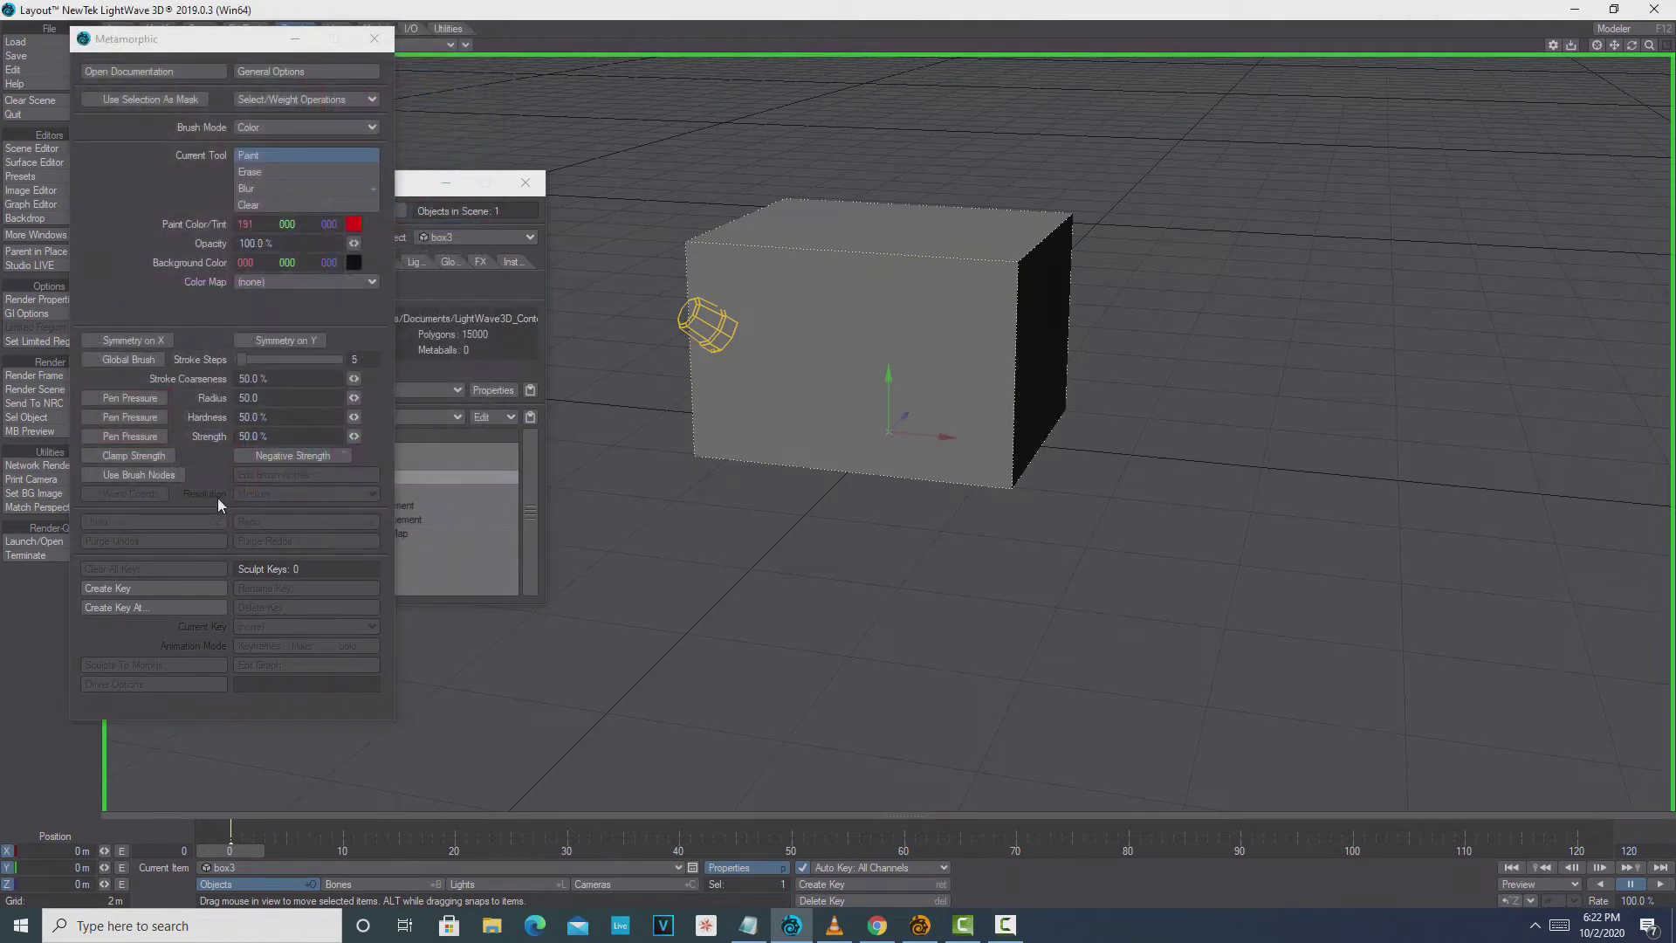
click(358, 284)
click(371, 306)
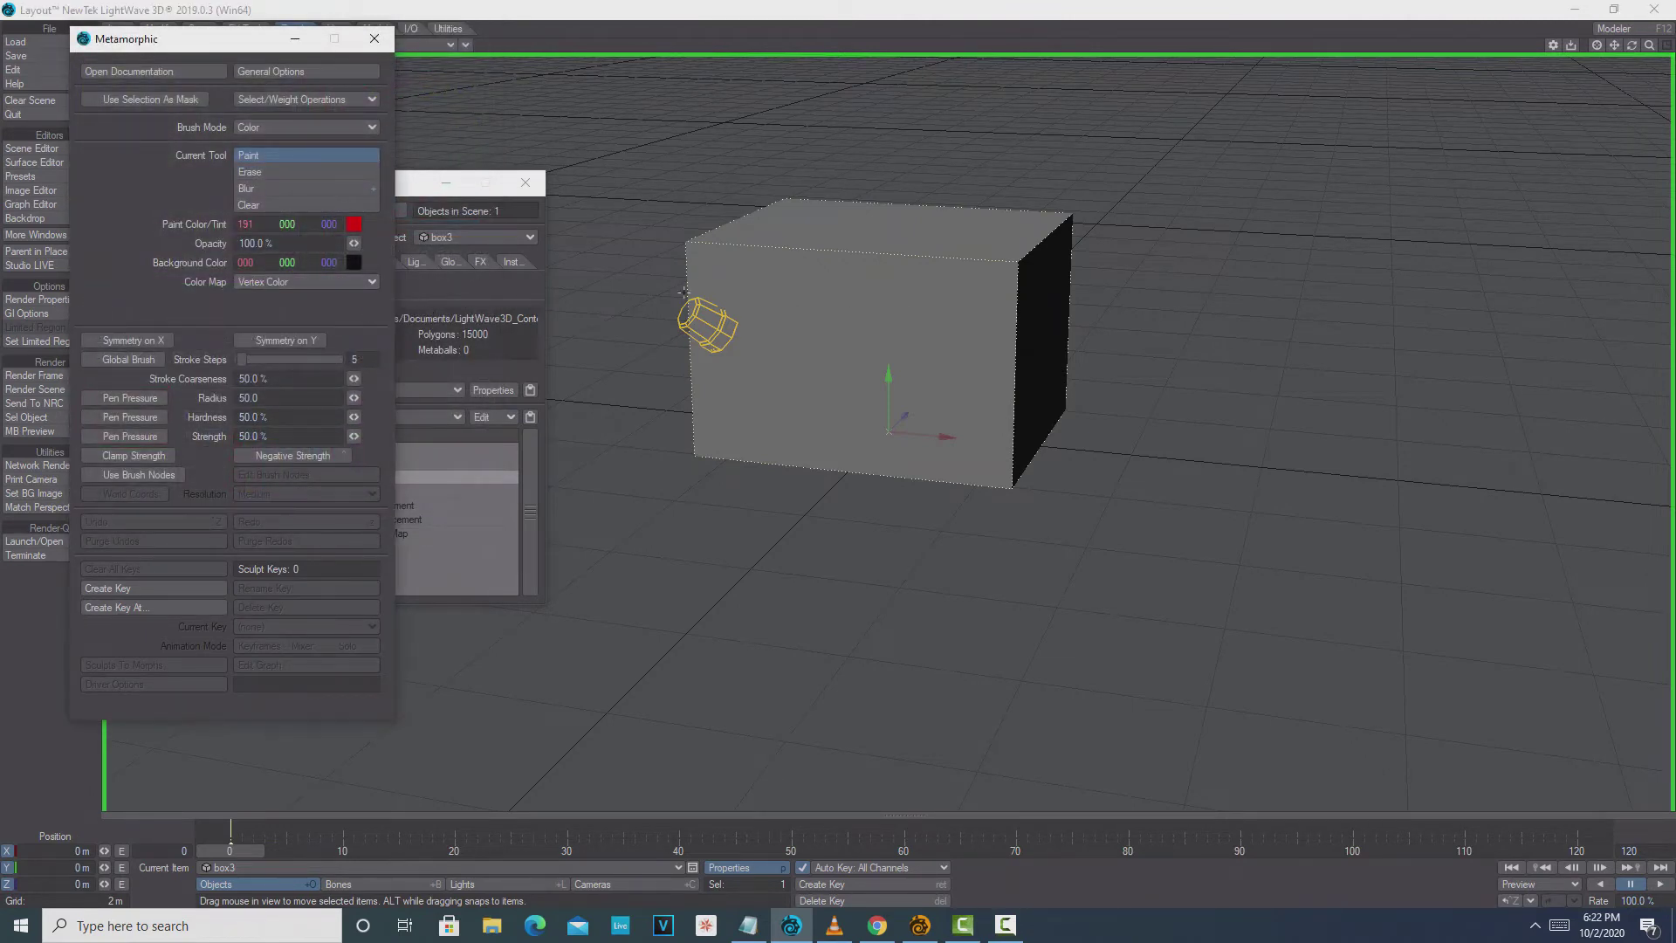
Step: Paint the box's front face and part of its top red, enlarging the brush to radius 83 with 34% hardness
drag(717, 282, 1026, 279)
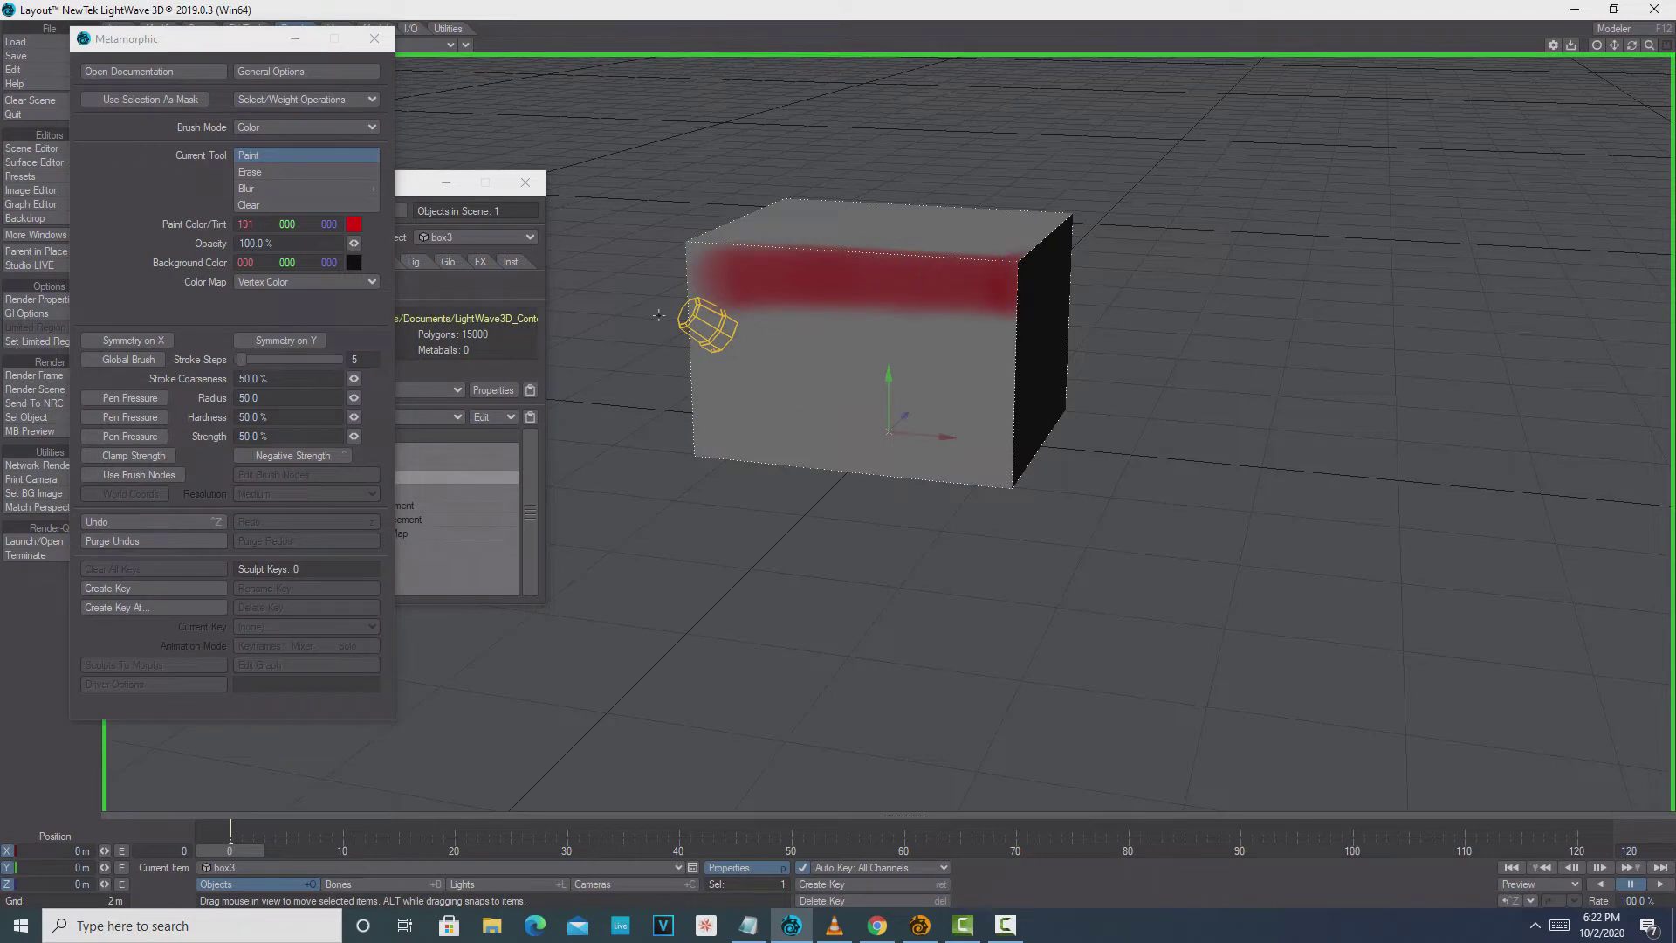
mouse_move(753, 327)
mouse_down()
mouse_move(1059, 359)
mouse_move(707, 389)
mouse_move(1135, 402)
mouse_move(743, 419)
mouse_move(698, 445)
mouse_move(1035, 441)
mouse_move(1013, 279)
mouse_move(995, 432)
mouse_move(917, 496)
mouse_move(987, 262)
mouse_move(908, 222)
mouse_move(733, 236)
mouse_up()
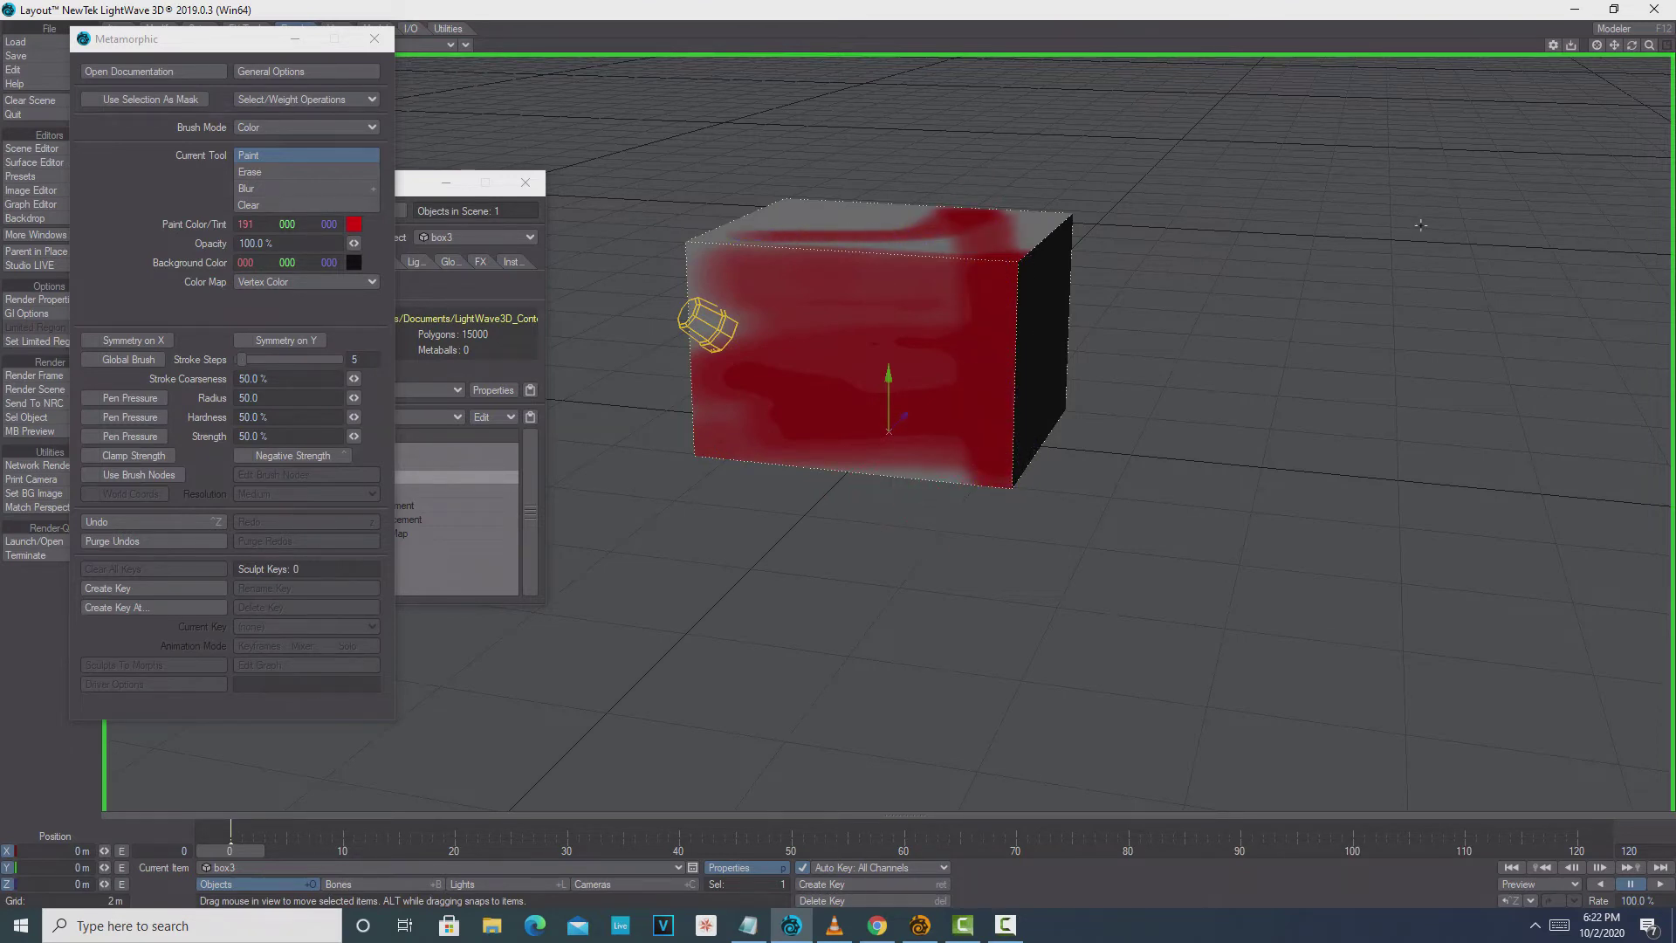
mouse_move(1632, 44)
mouse_down()
mouse_move(1594, 100)
mouse_move(1628, 42)
mouse_up()
mouse_move(792, 324)
right_down()
mouse_move(777, 336)
mouse_move(794, 339)
mouse_move(791, 324)
right_up()
drag(791, 324, 952, 280)
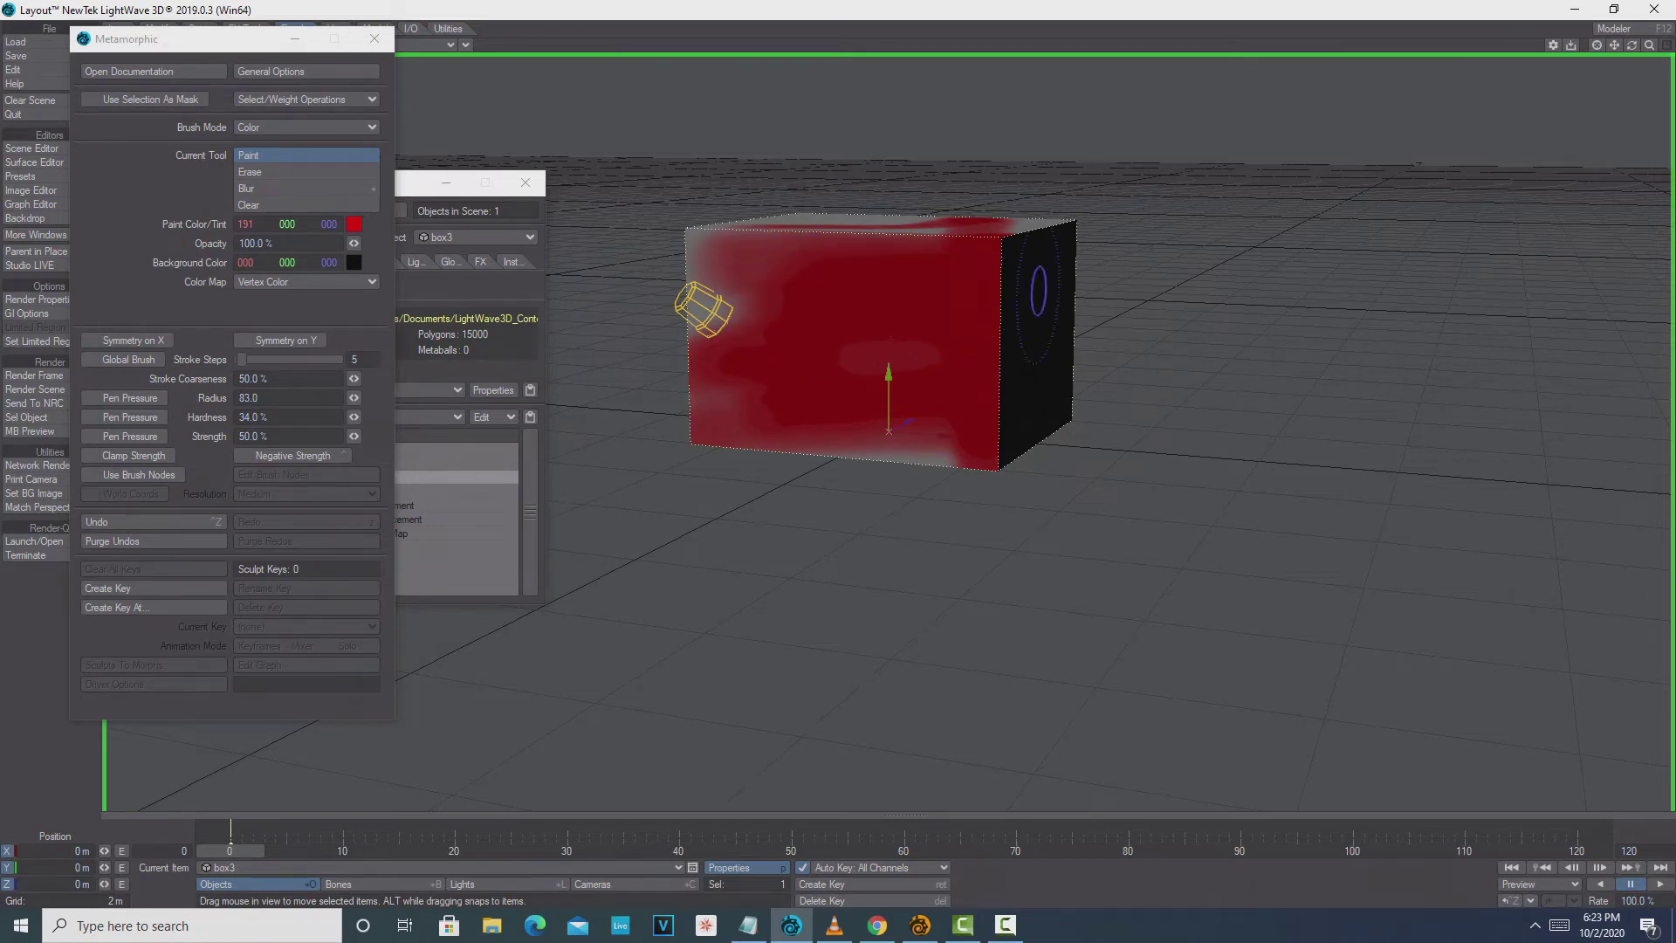
drag(764, 257, 748, 321)
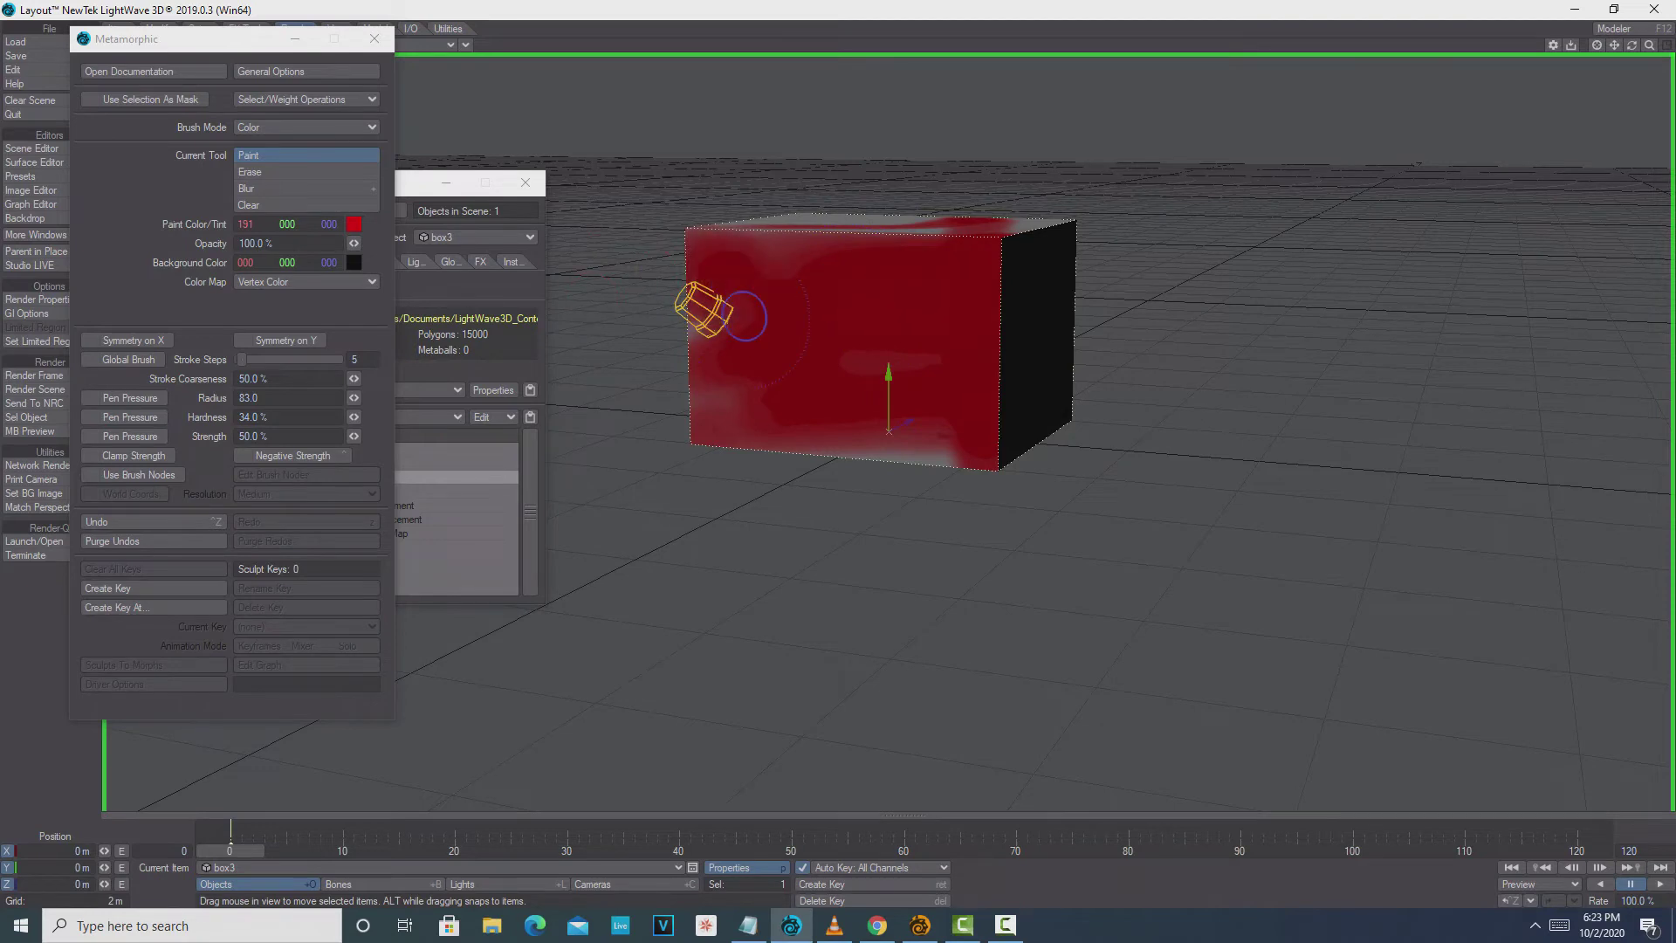
Step: Set the paint color to yellow 191, 143, 0 and paint a soft vertical patch near the front face's left edge
click(354, 225)
click(257, 454)
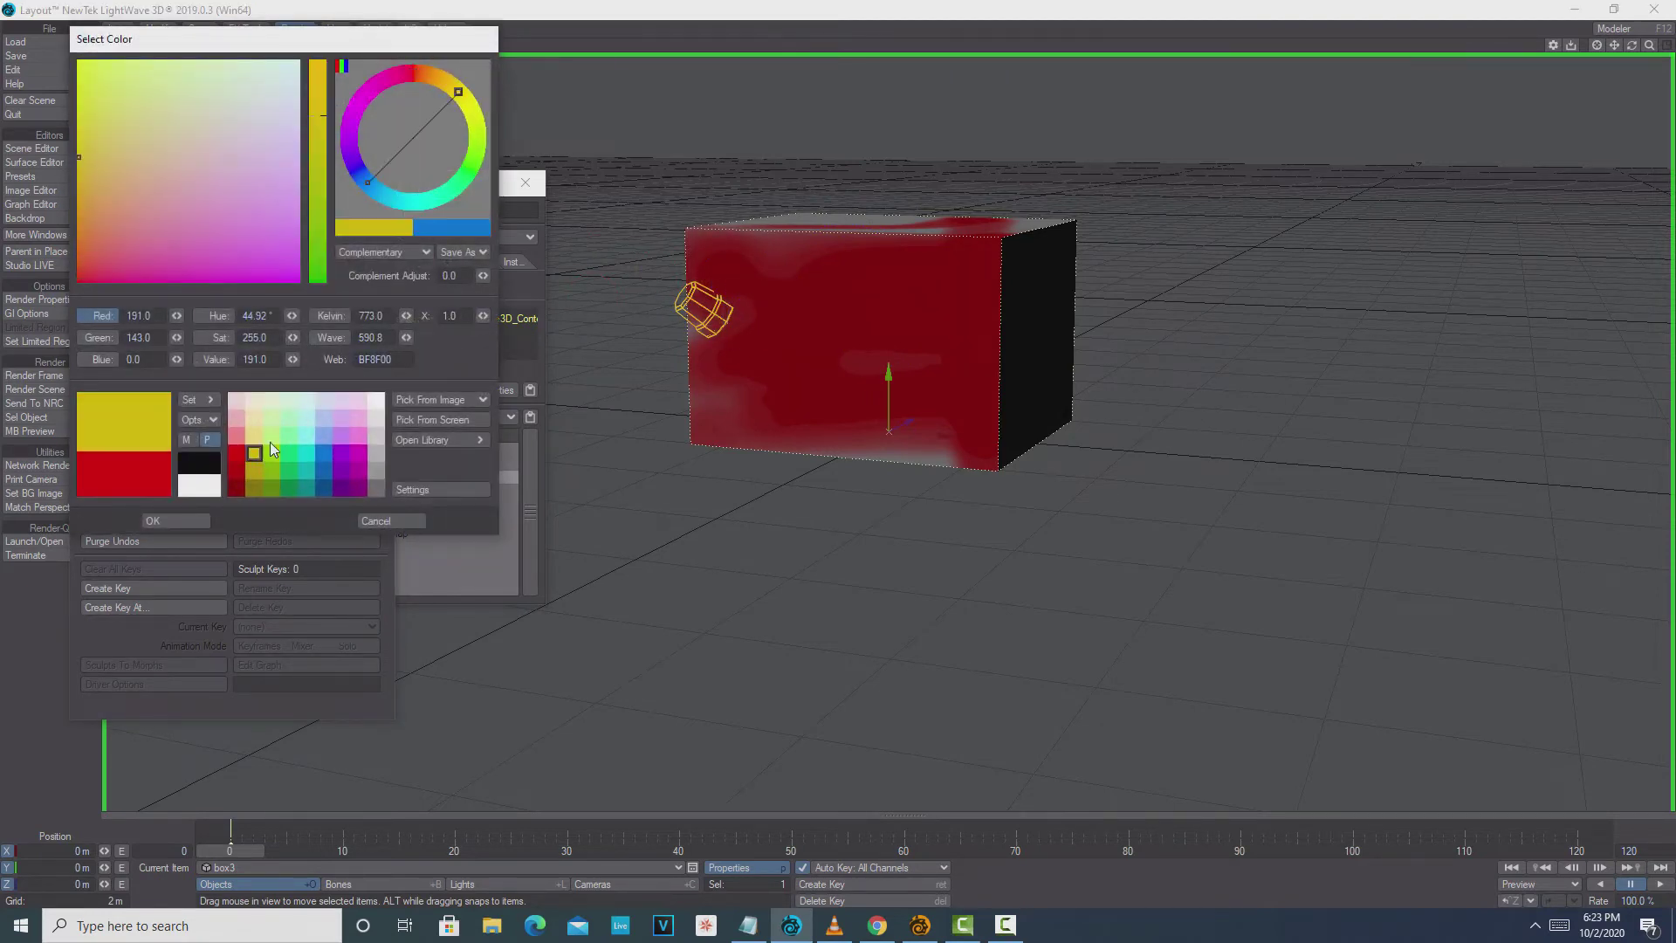
click(756, 295)
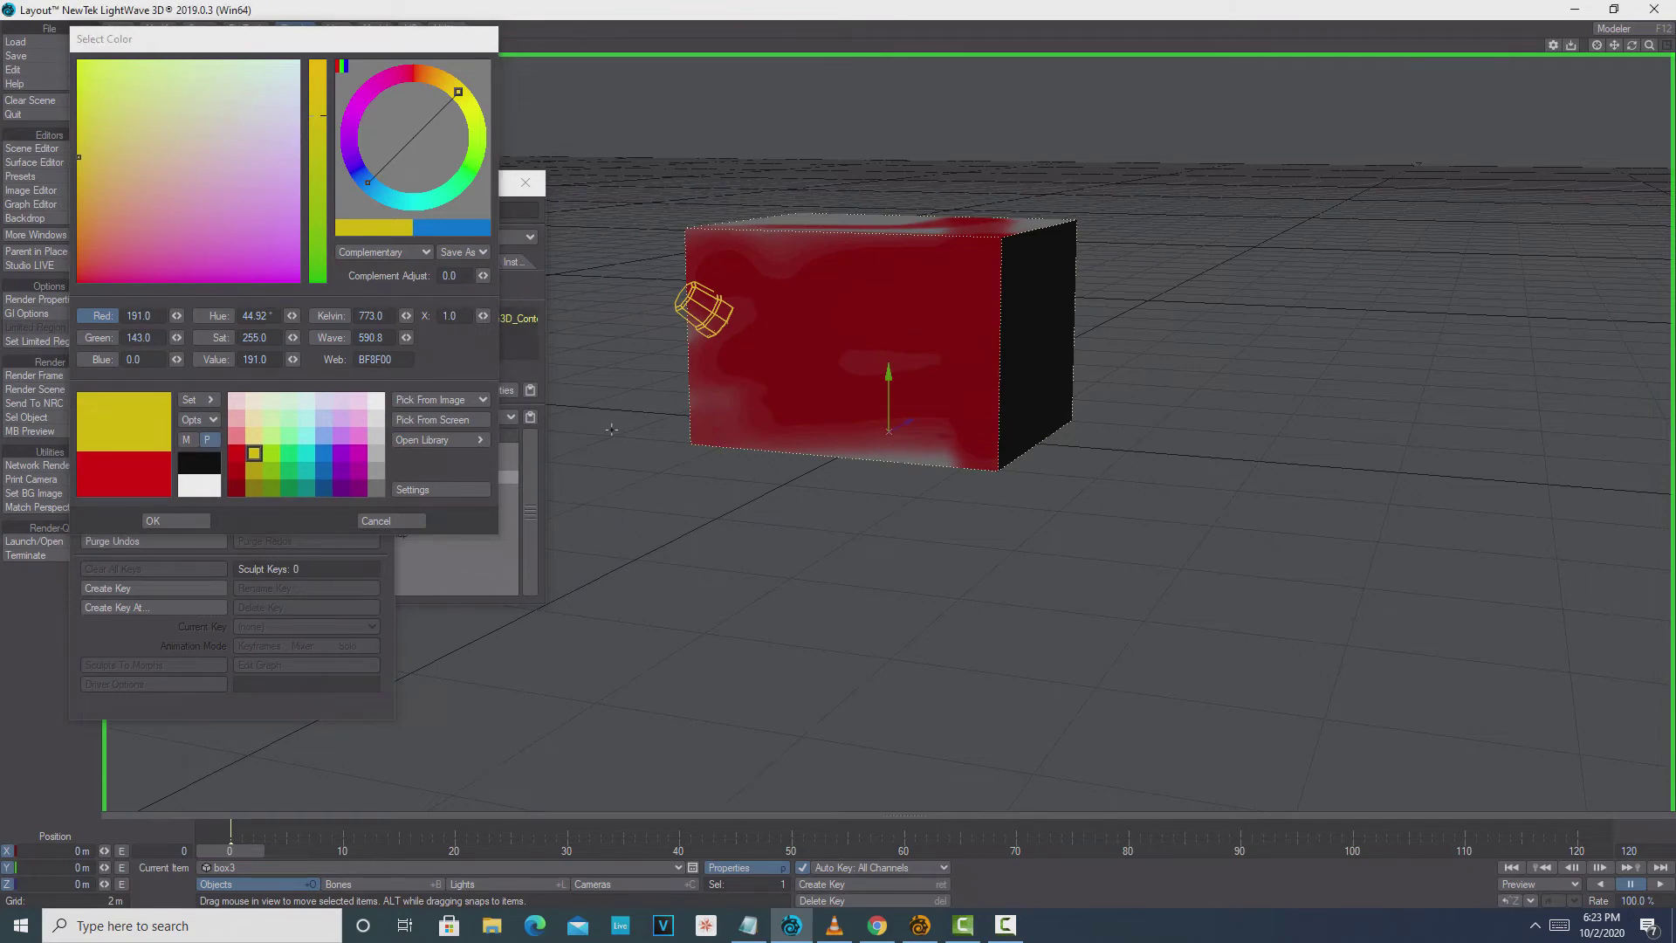
click(185, 521)
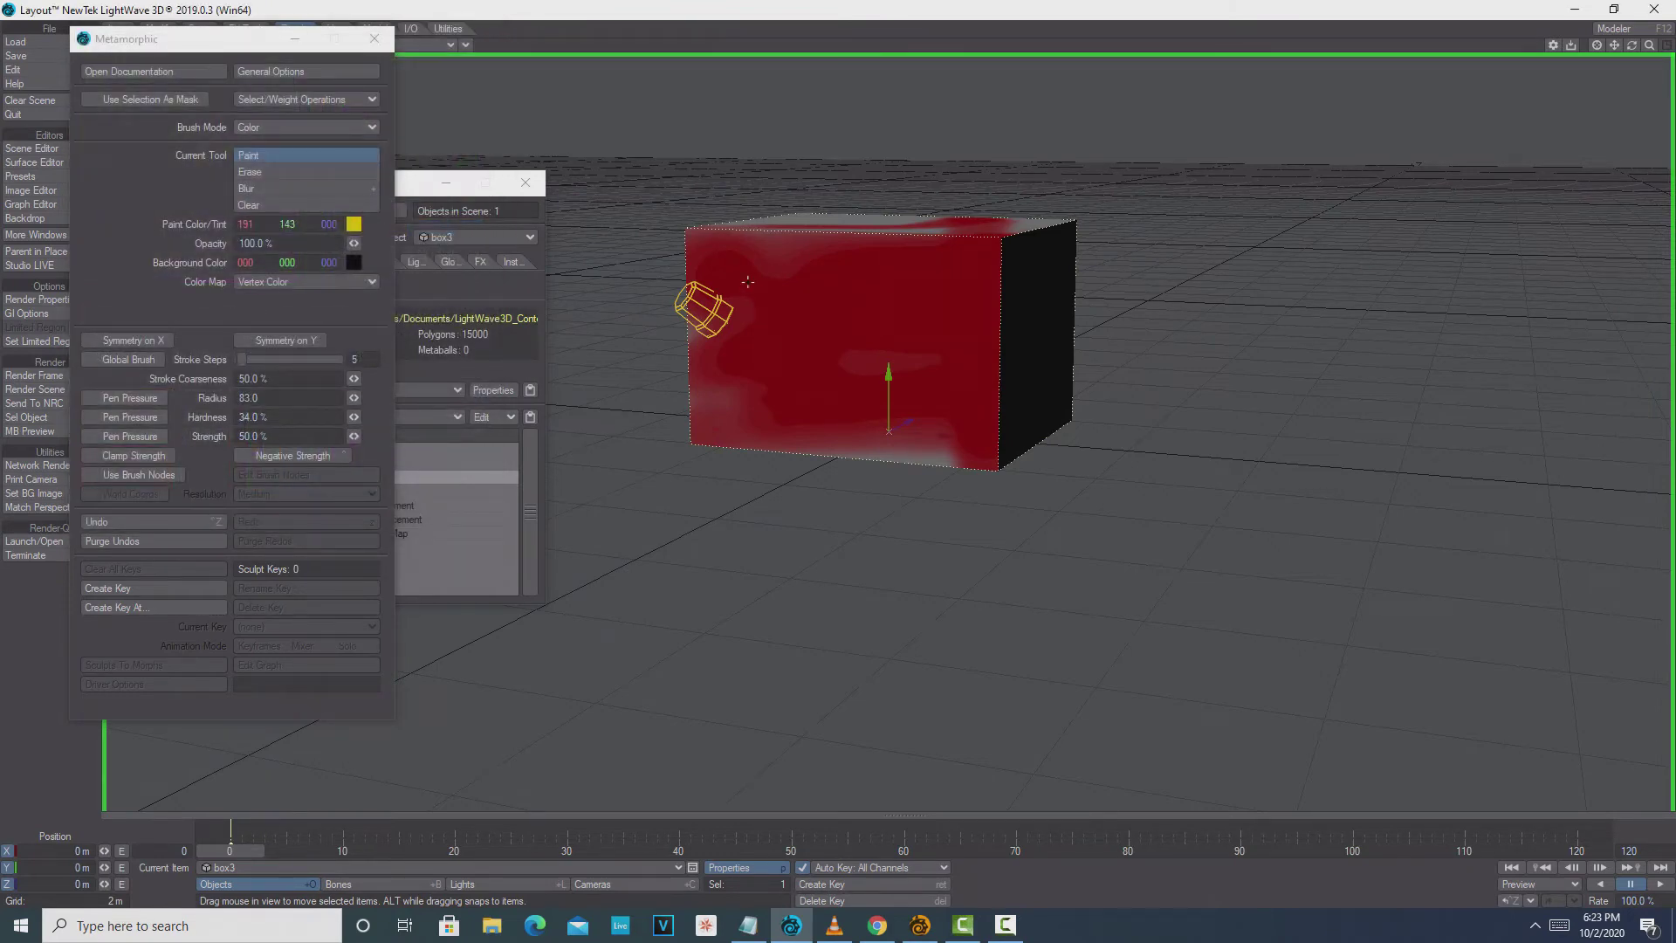
drag(741, 285, 731, 376)
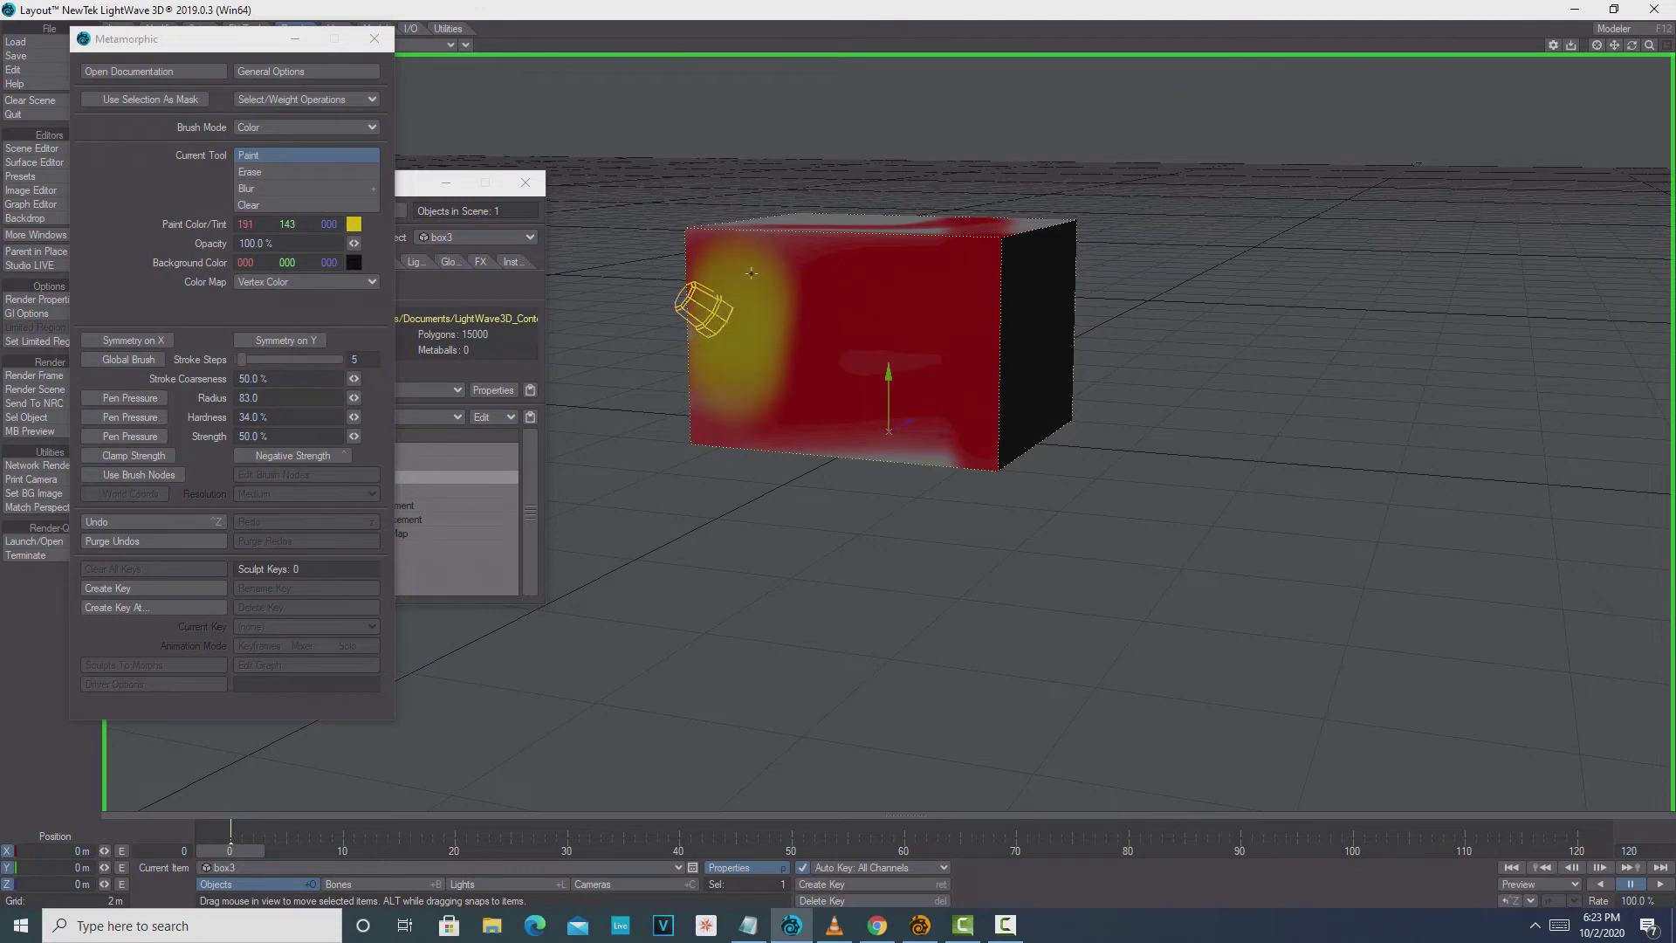
Step: Shrink the brush to radius 12.6 with 31.2% hardness and paint the letters LW in yellow on the front face
right_drag(873, 297, 811, 301)
mouse_move(821, 299)
mouse_down()
mouse_move(820, 404)
mouse_move(884, 400)
mouse_up()
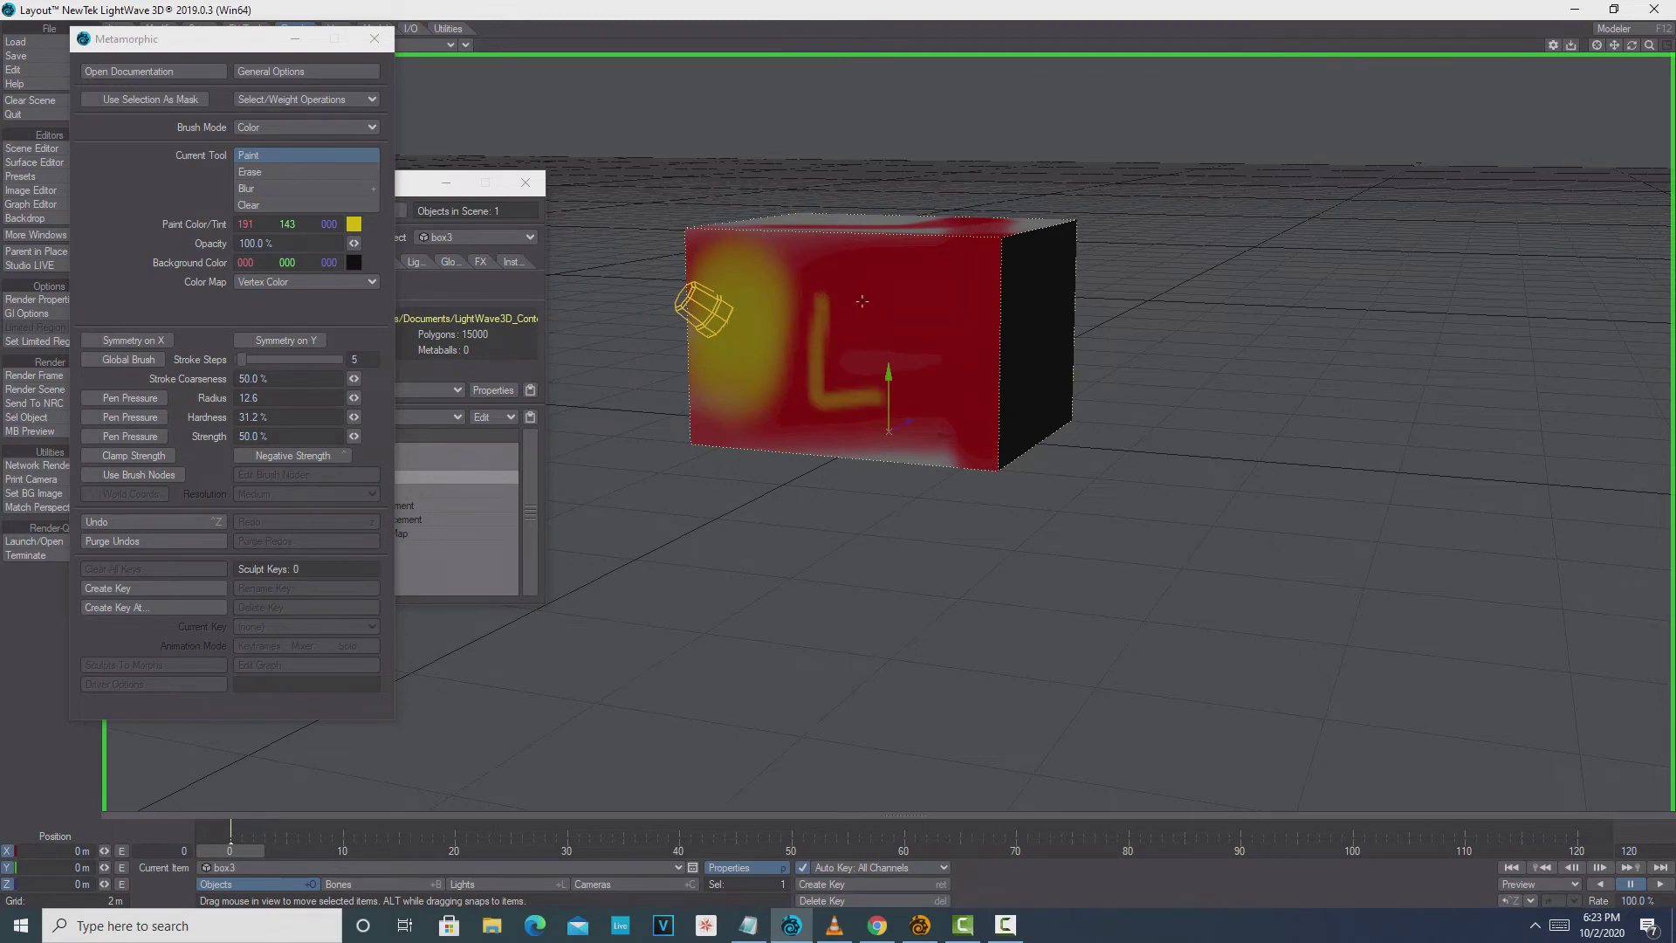
mouse_move(878, 318)
mouse_down()
mouse_move(908, 375)
mouse_move(924, 345)
mouse_move(958, 404)
mouse_move(992, 288)
mouse_up()
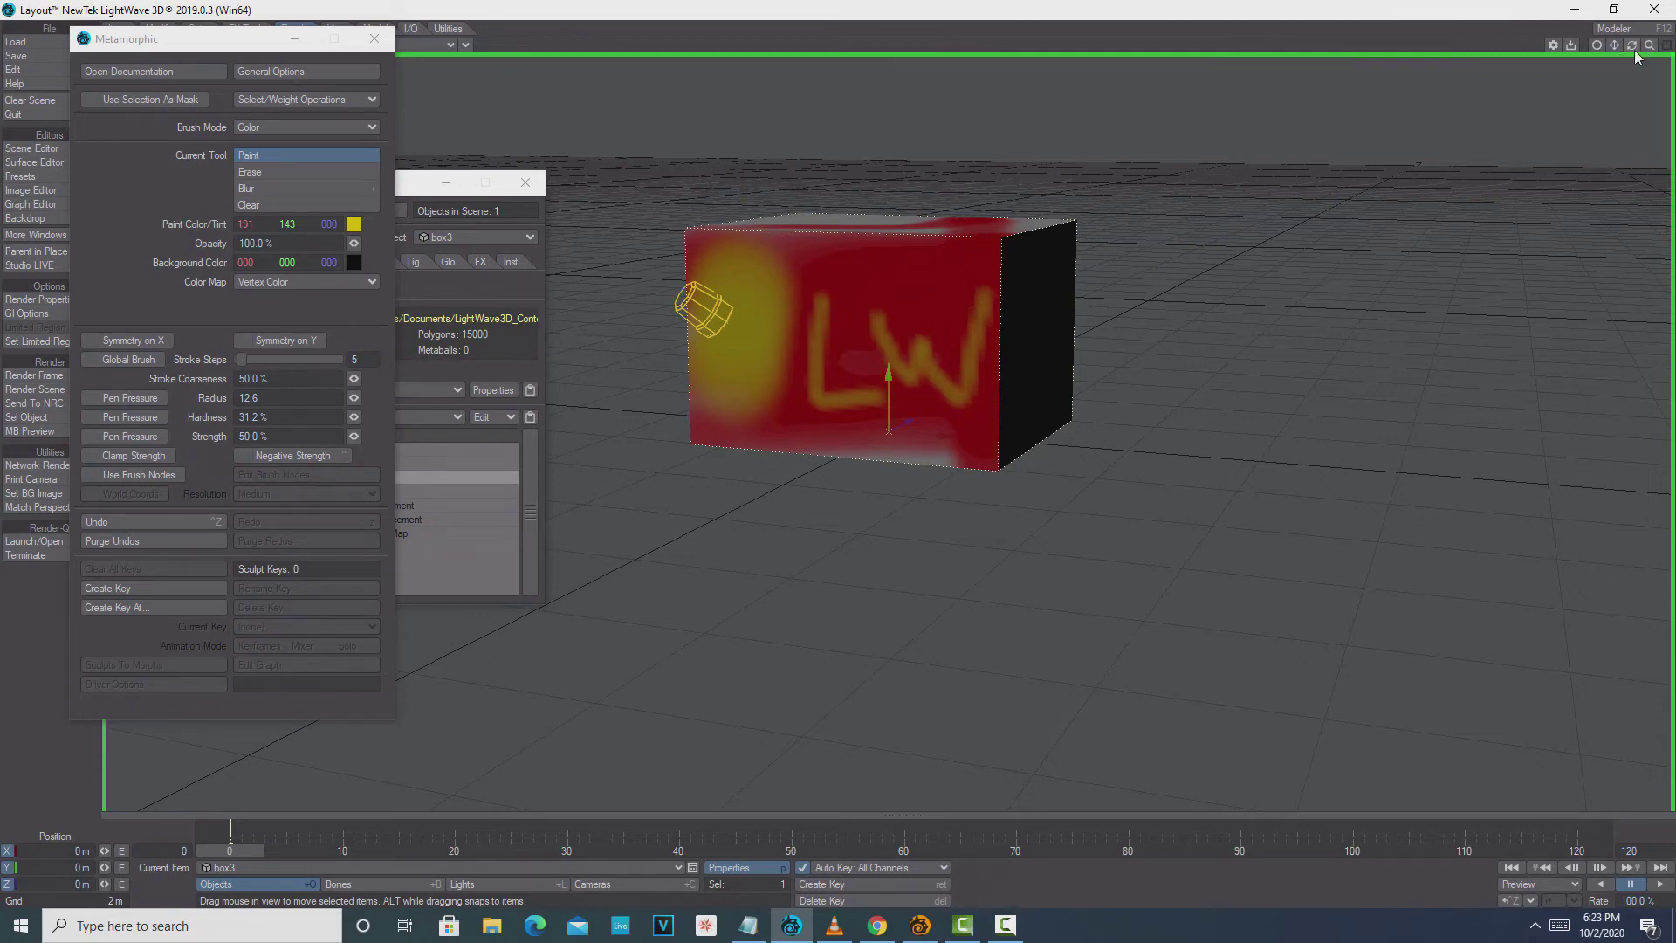
mouse_move(1633, 46)
mouse_down()
mouse_move(1642, 87)
mouse_move(1625, 94)
mouse_move(1631, 50)
mouse_move(1658, 70)
mouse_move(1648, 94)
mouse_move(1623, 77)
mouse_move(1641, 97)
mouse_move(1669, 55)
mouse_up()
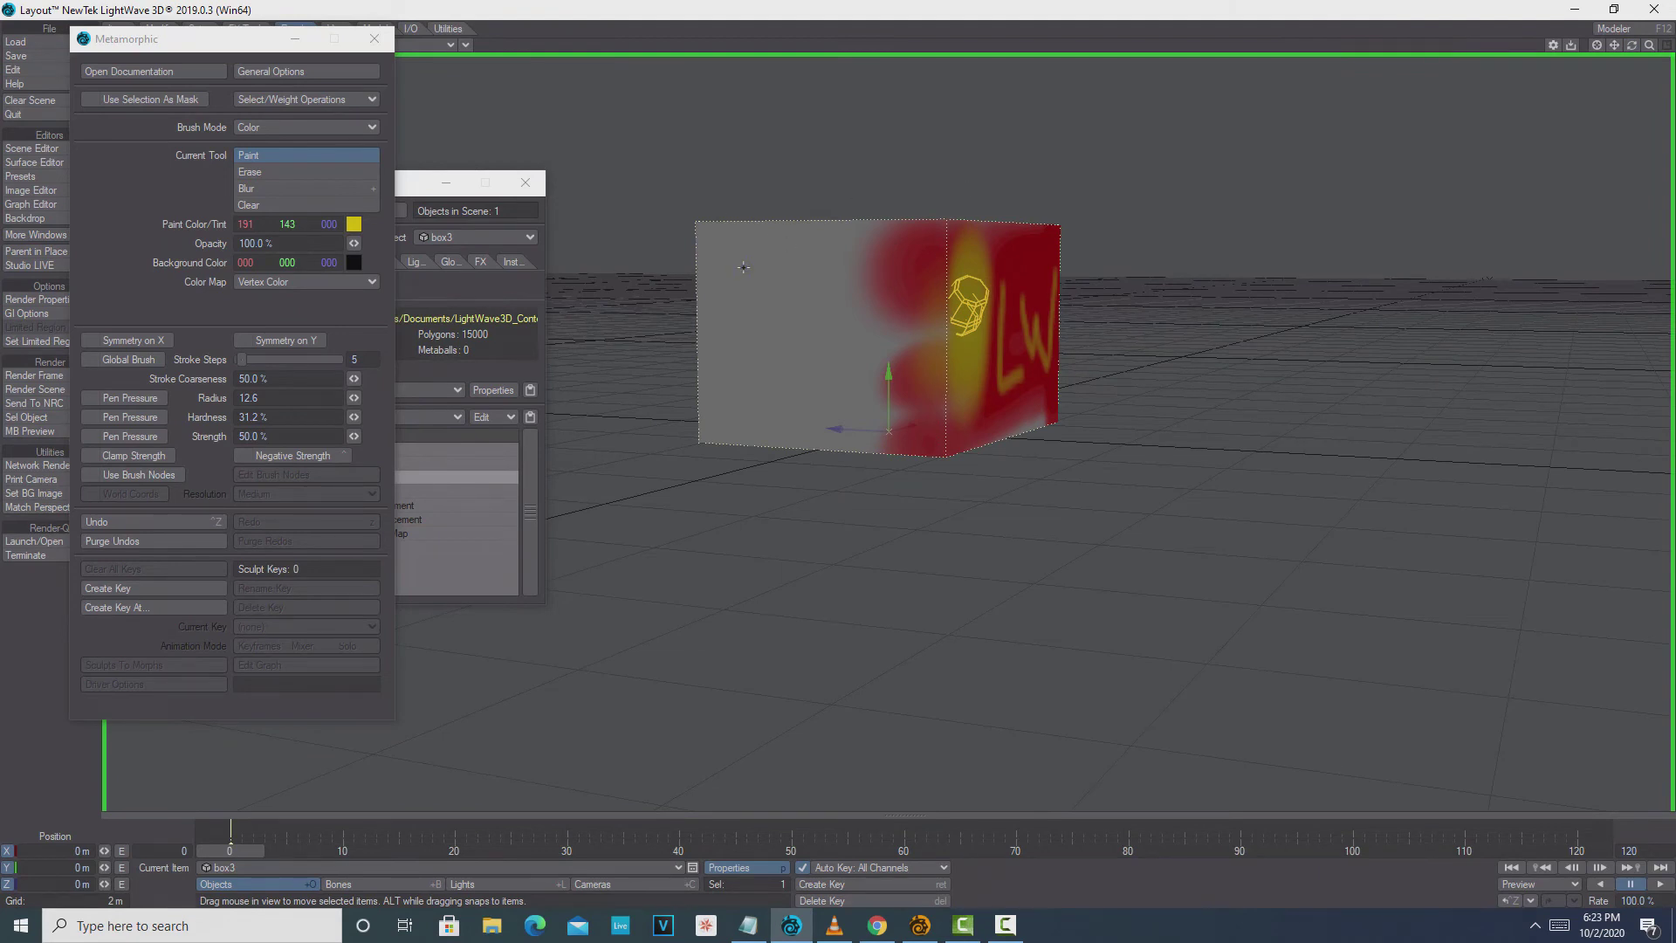
Step: Enlarge the brush to radius 106 with 22.6% hardness and paint the box's left side face and upper front area yellow
drag(748, 266, 887, 262)
right_drag(740, 269, 820, 277)
drag(740, 269, 1047, 279)
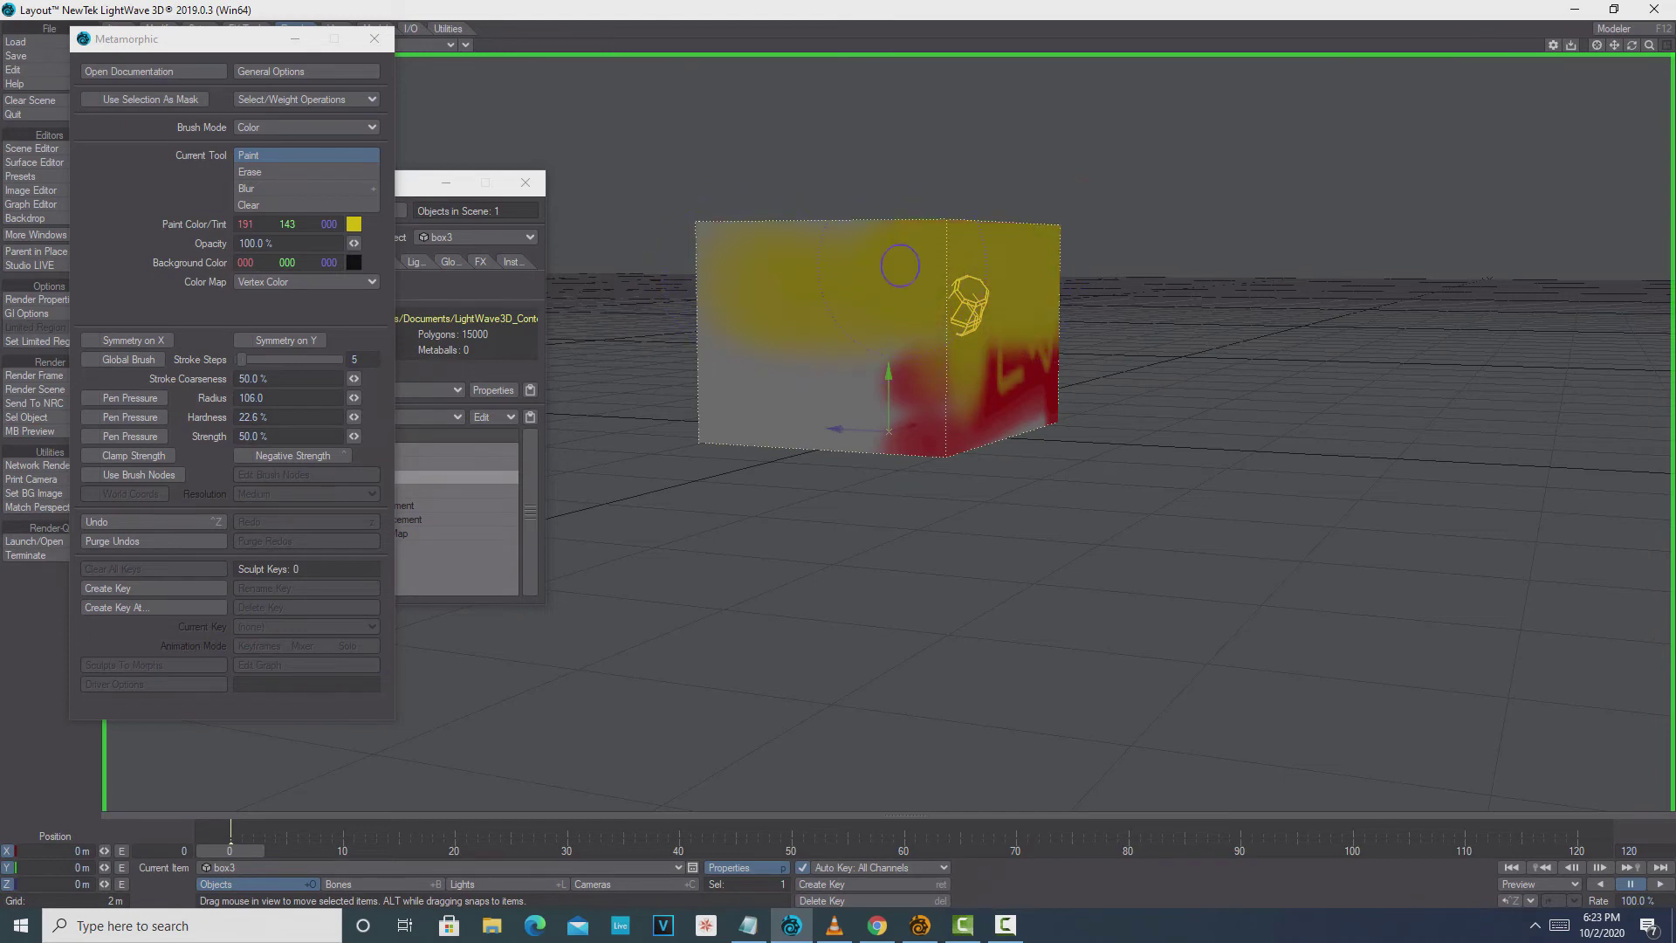
mouse_move(742, 301)
mouse_down()
mouse_move(820, 388)
mouse_move(927, 443)
mouse_up()
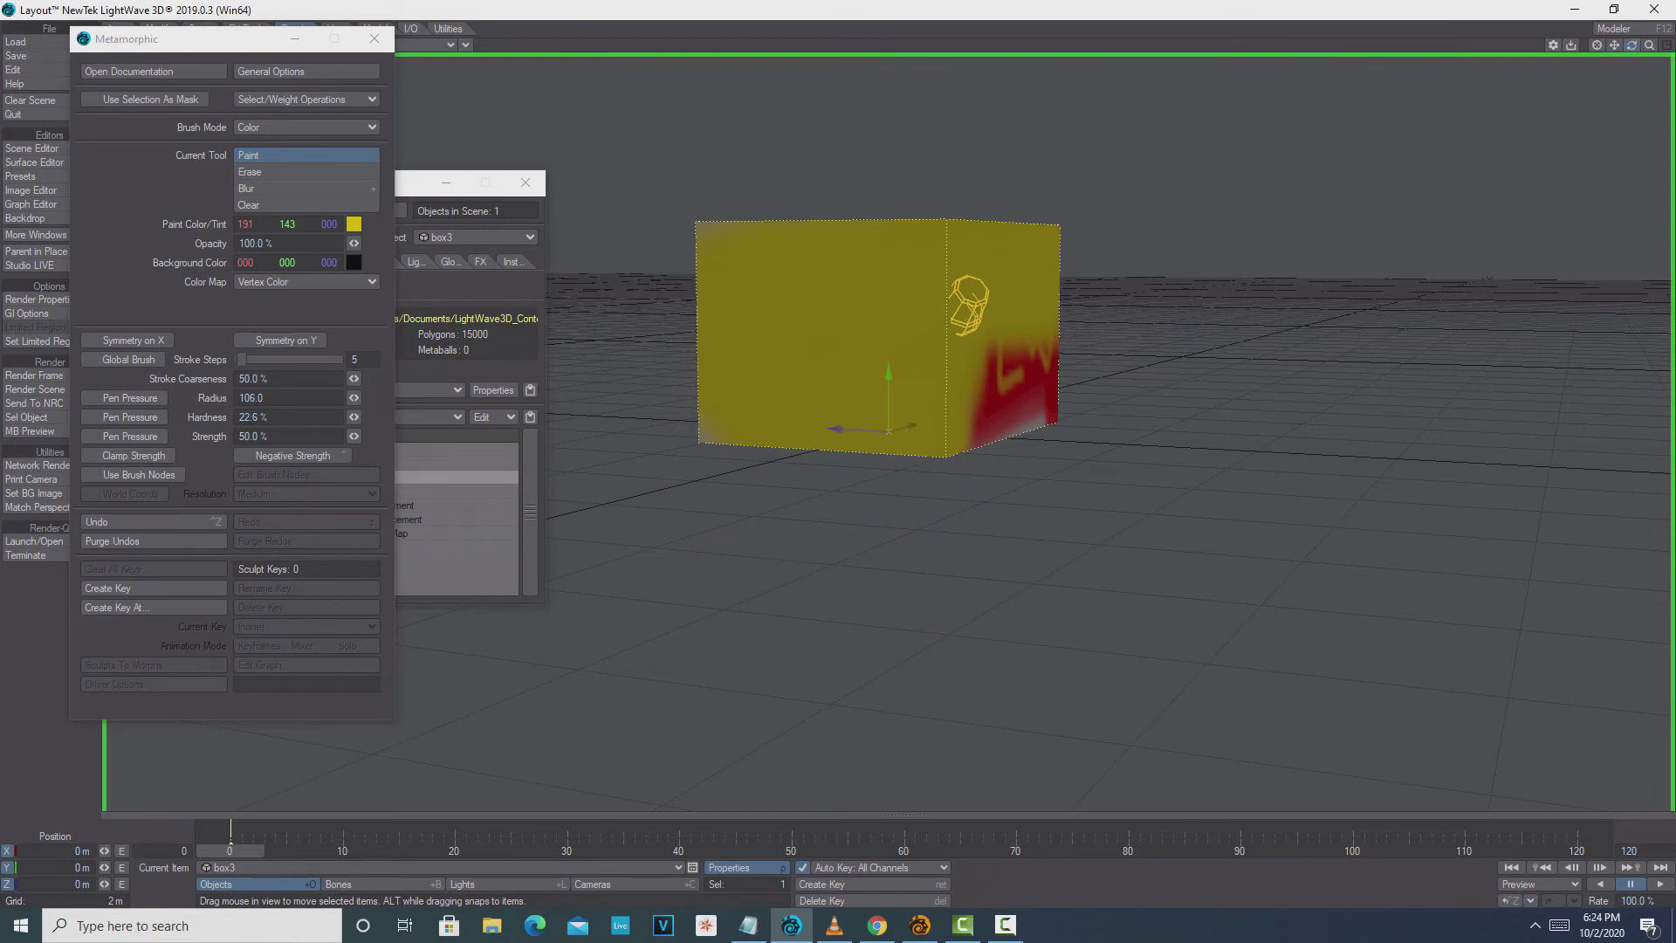
Step: Finish painting by closing the Metamorphic and Object Properties windows, with the box viewed from above
drag(1634, 46, 1628, 61)
mouse_move(961, 209)
mouse_down()
mouse_move(926, 349)
mouse_move(860, 245)
mouse_up()
click(373, 48)
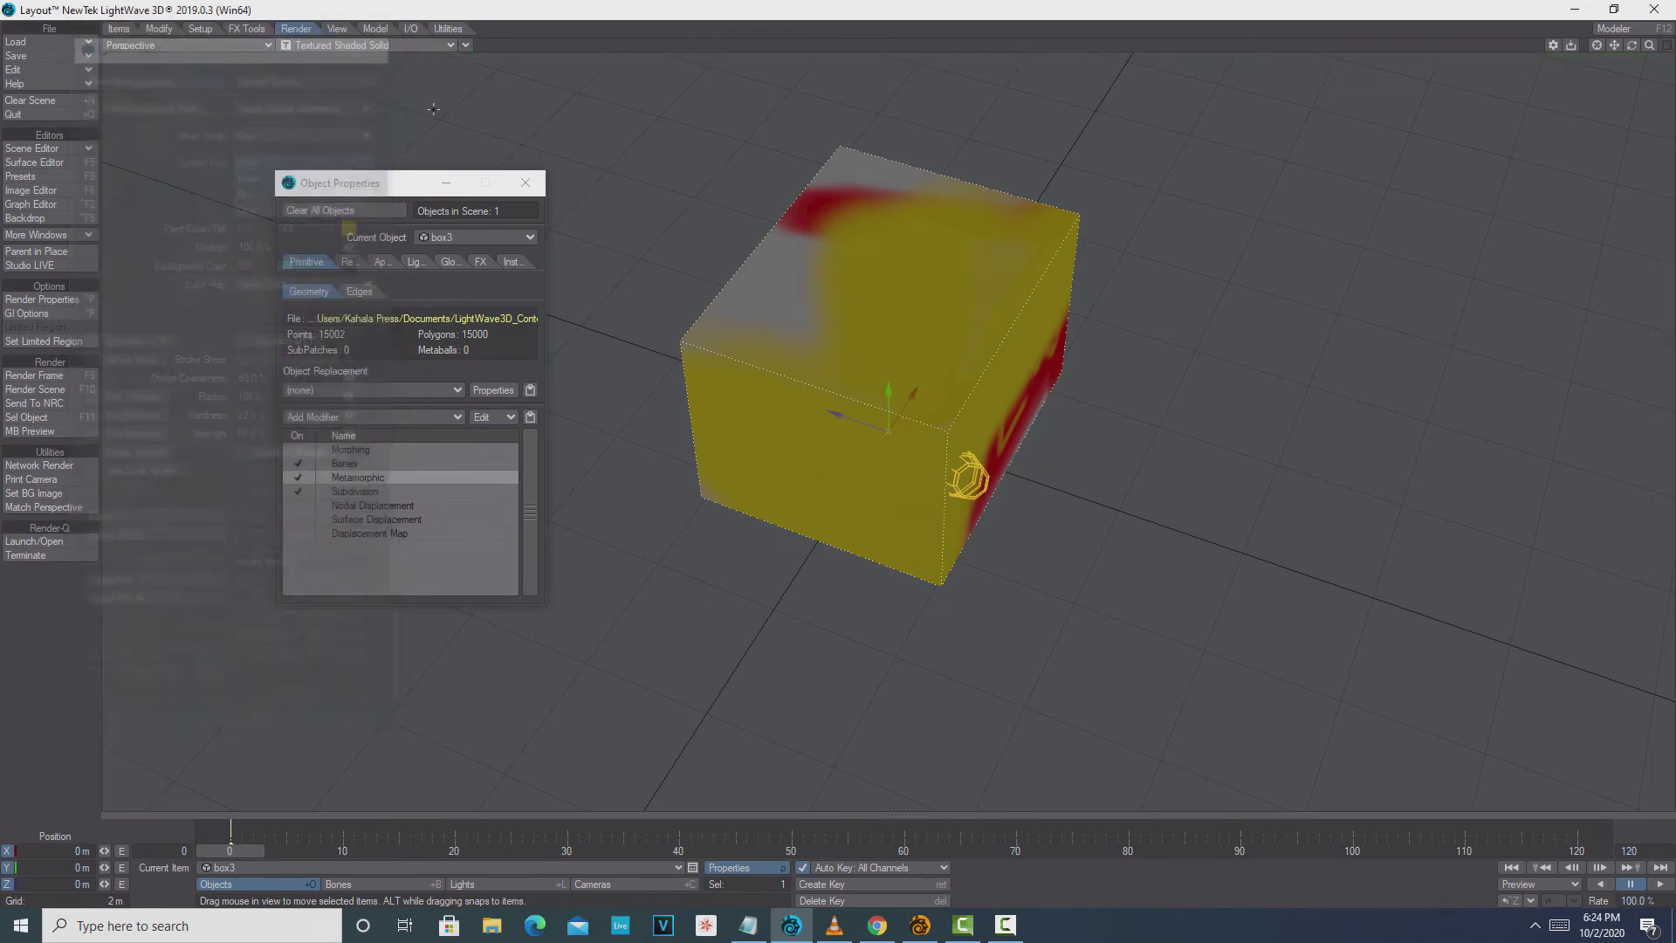
click(524, 183)
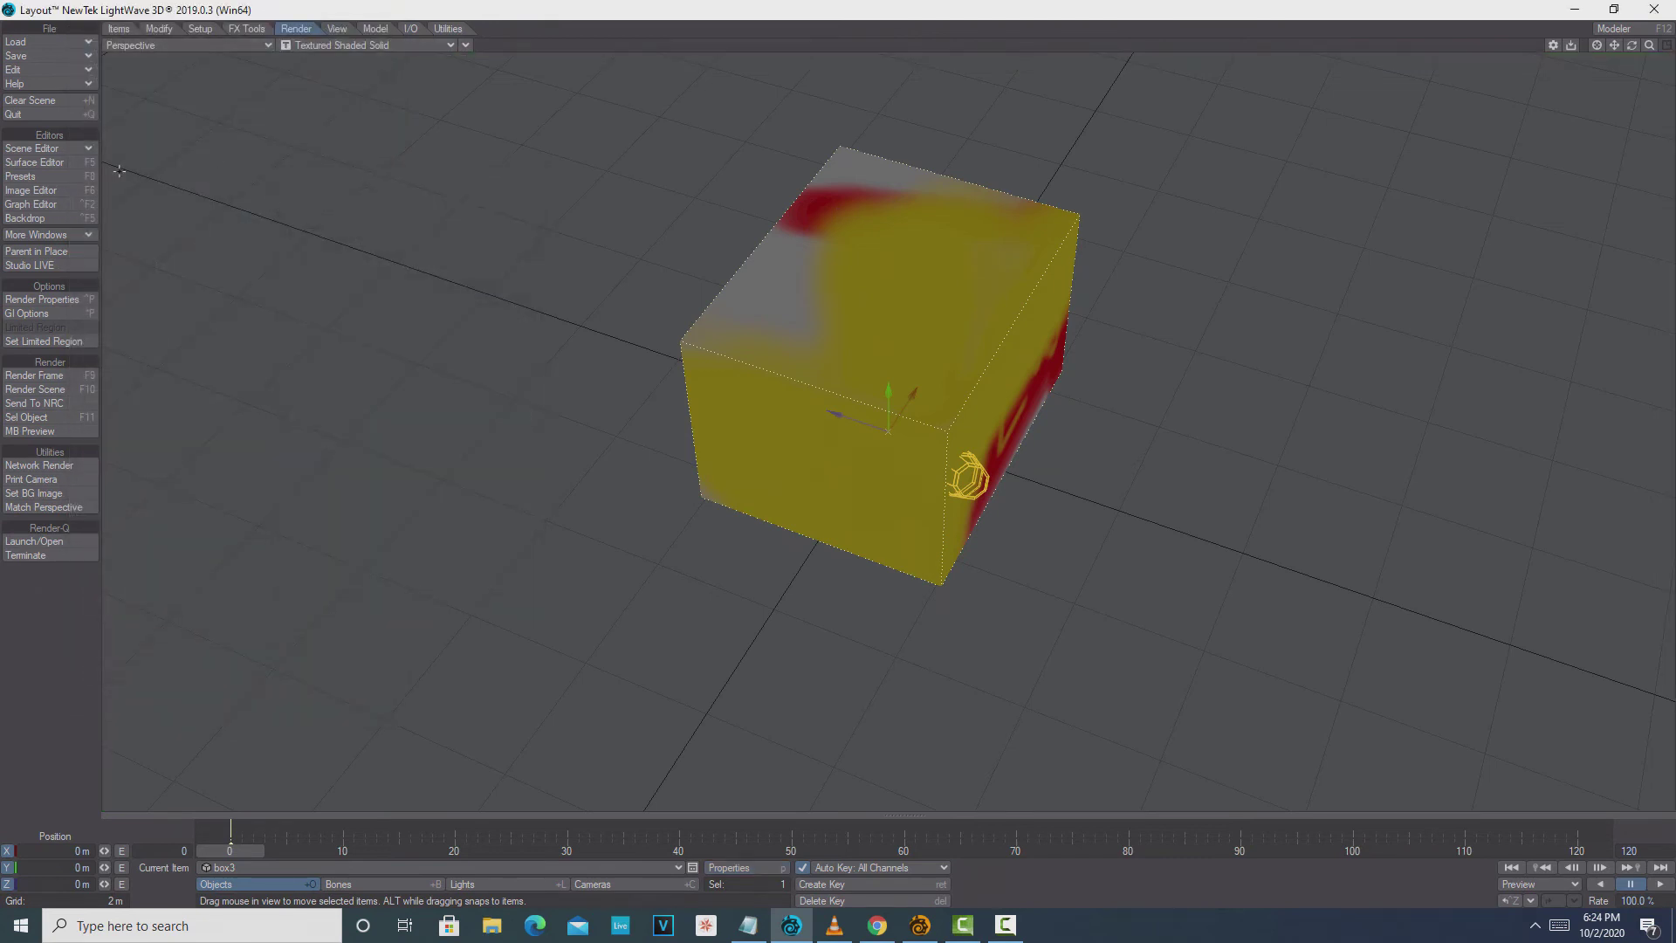
Step: Raise the box's Default surface specular to 98.7% in the Surface Editor and switch the viewport shading to VPR
click(59, 163)
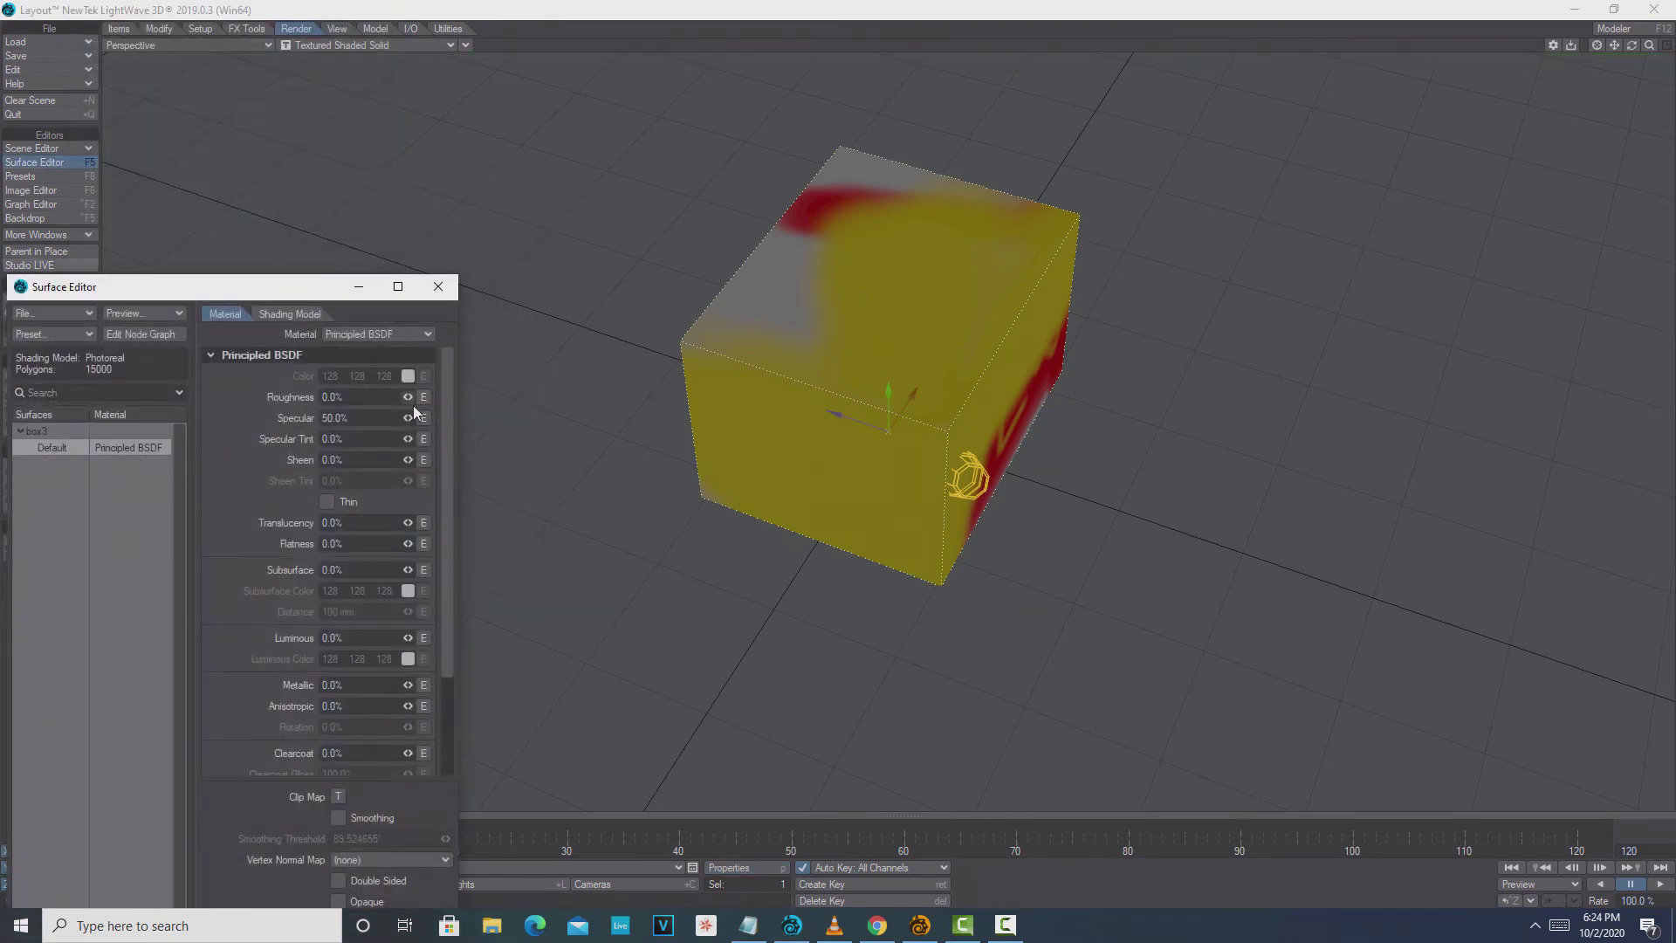
drag(413, 419, 489, 419)
click(452, 46)
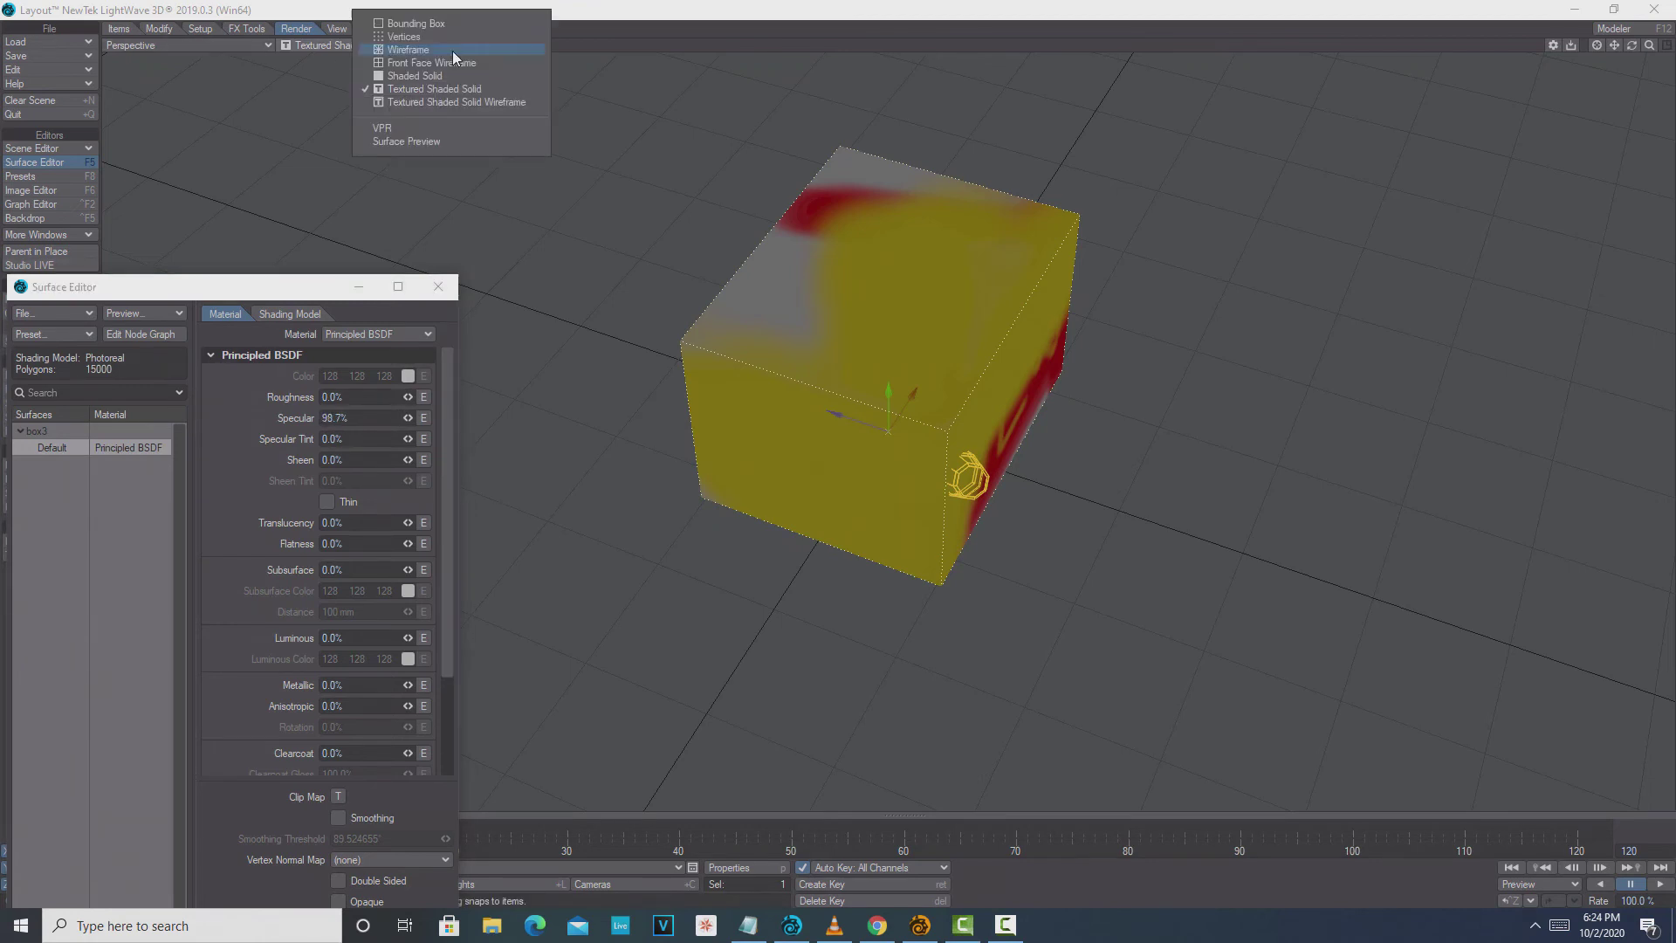
click(440, 130)
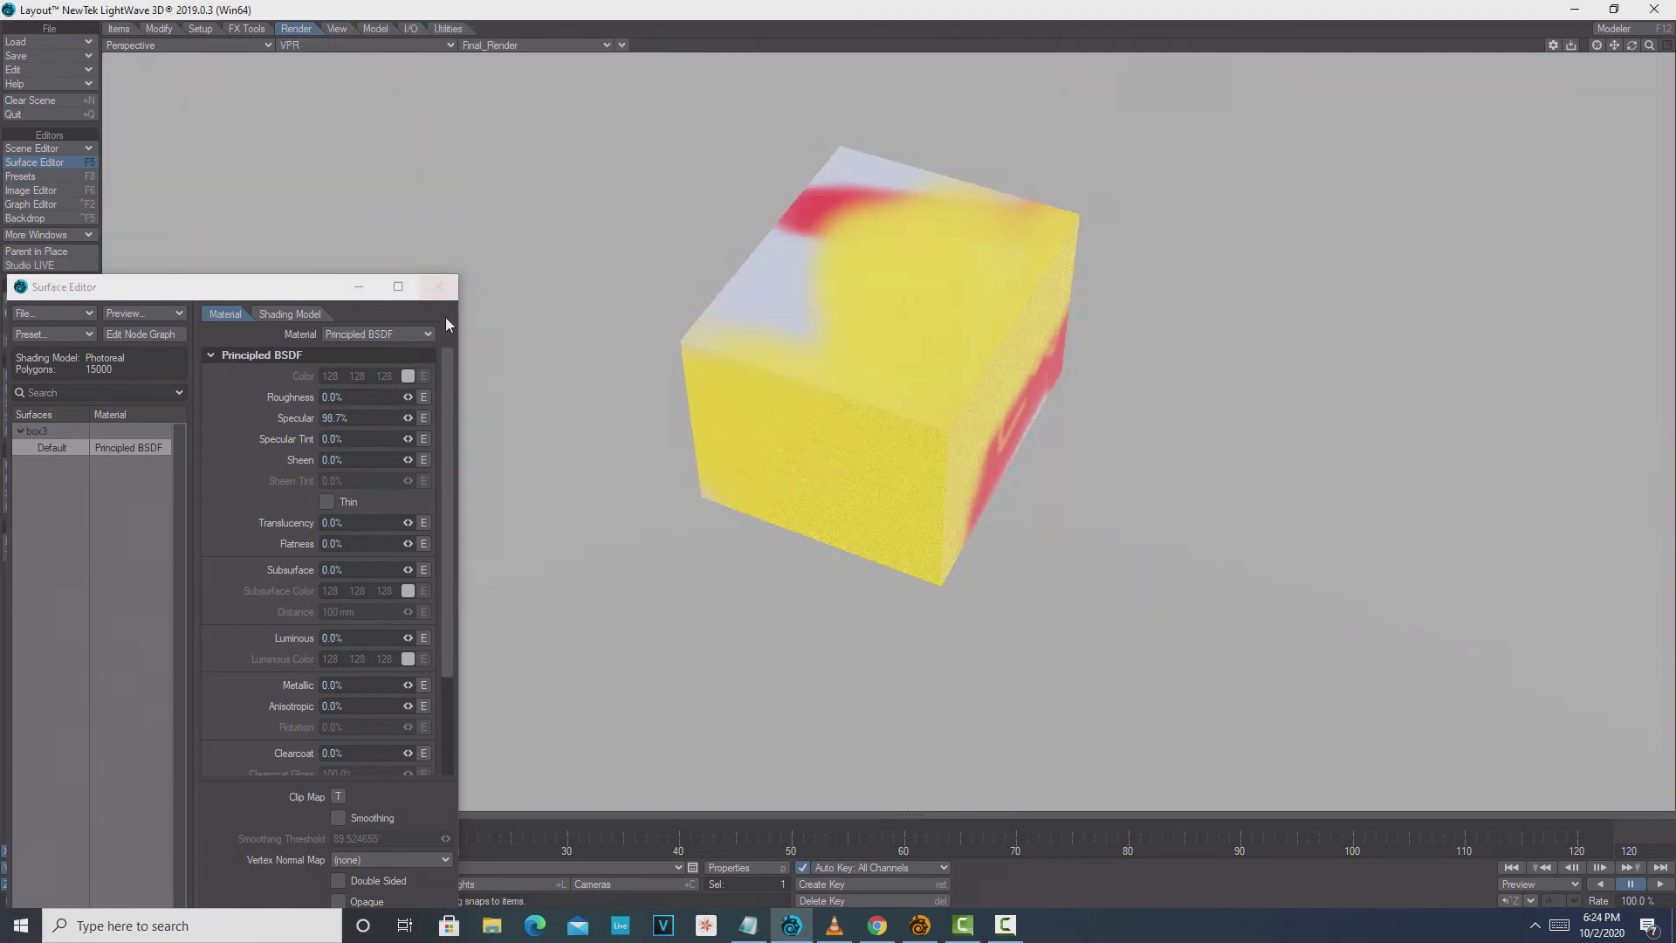
Step: Turn off the gradient backdrop in the backdrop settings and close the Effects window
click(49, 216)
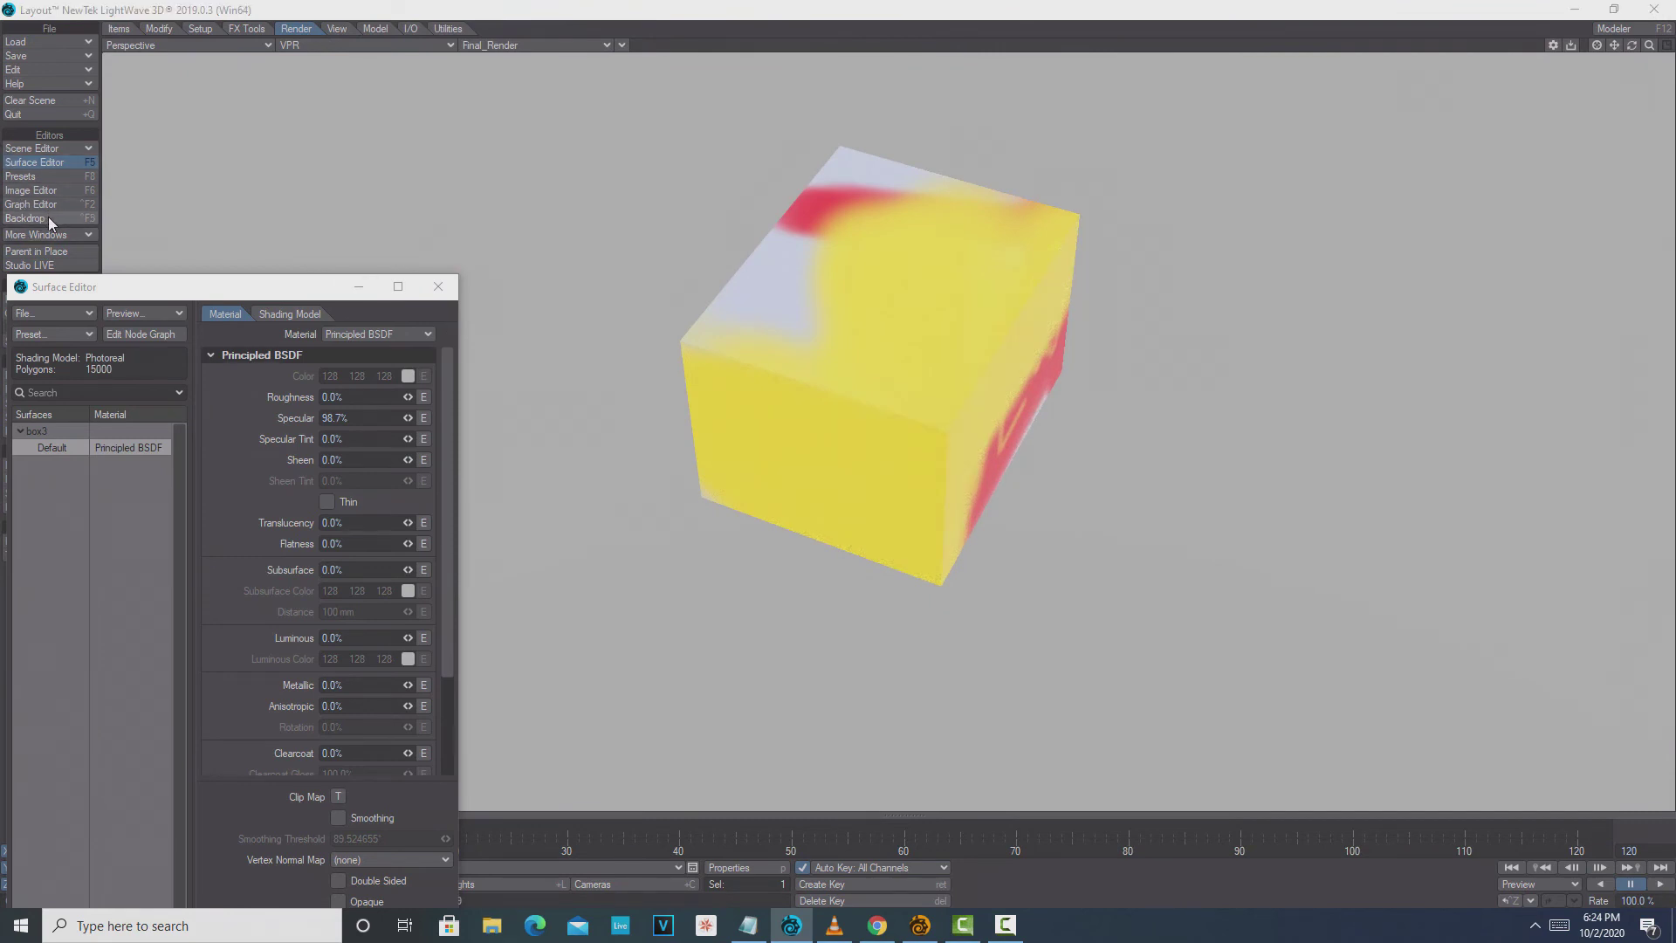
click(337, 492)
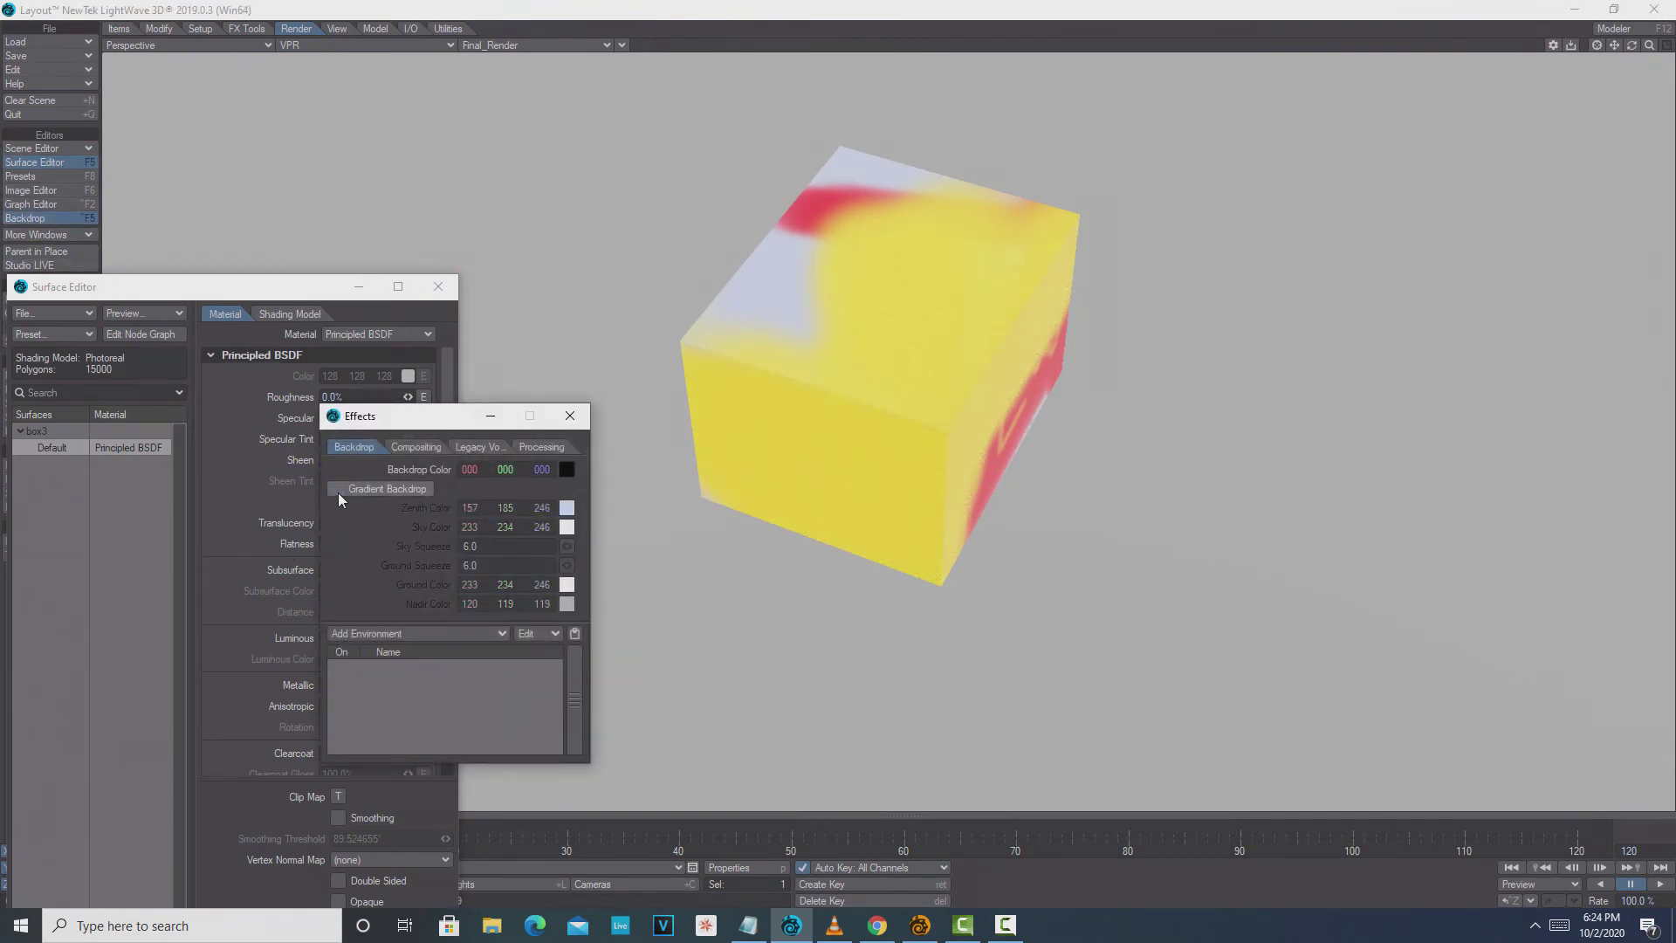
click(570, 416)
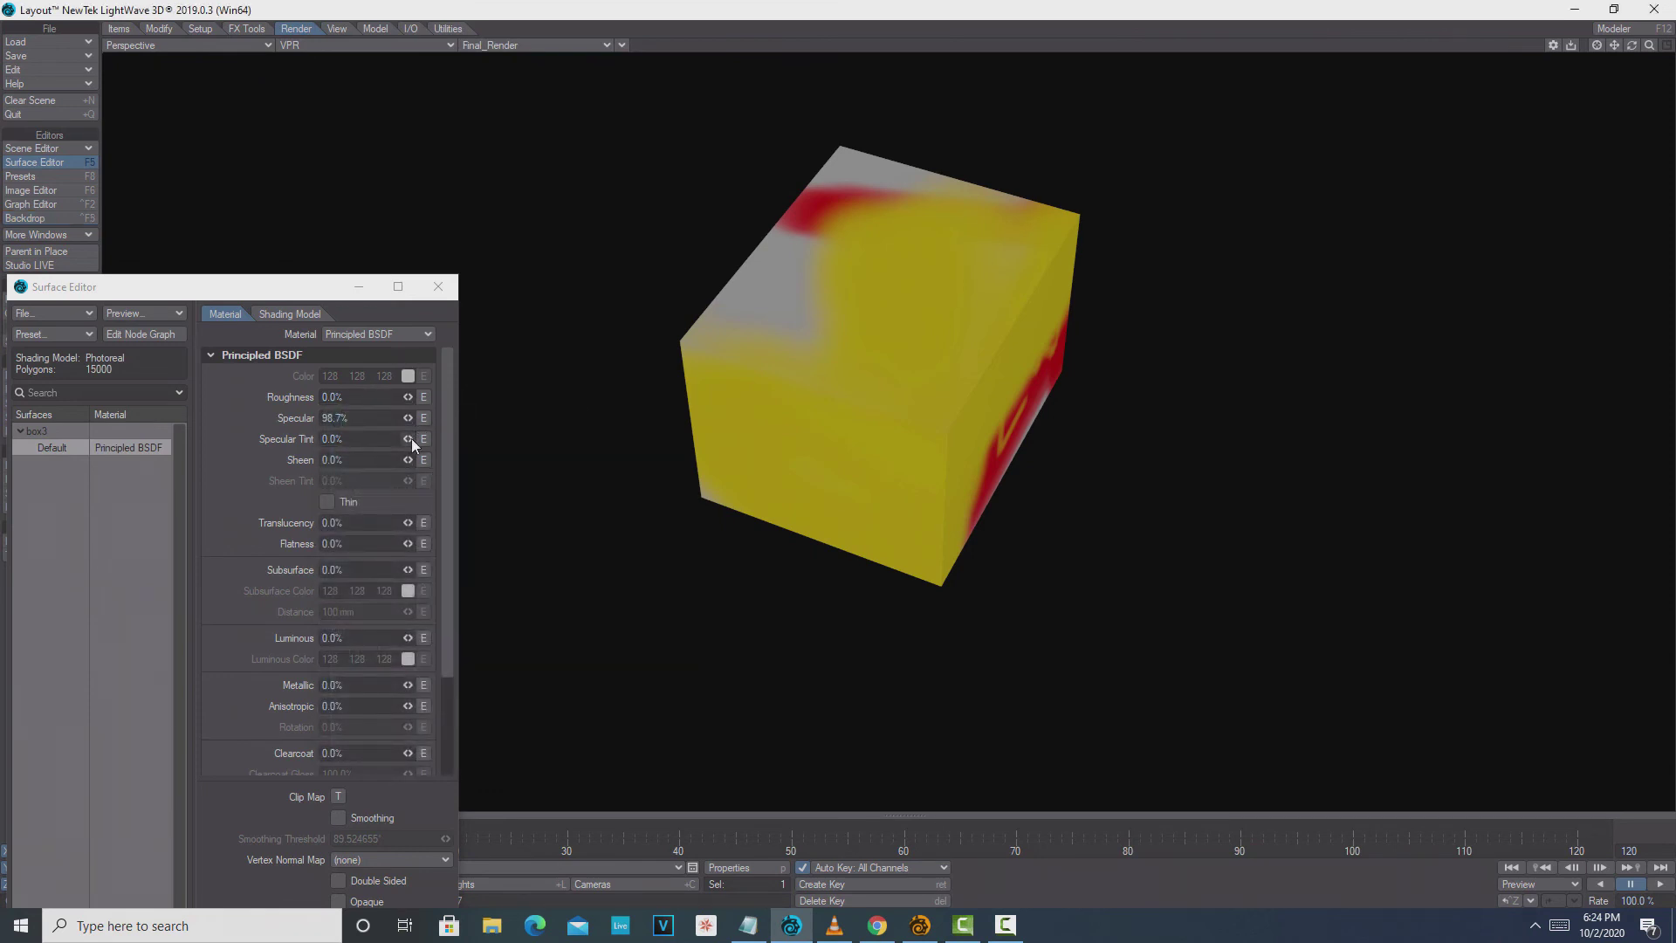
Step: Set the Default surface's specular to 0% with the box's LW face in view
drag(1631, 45, 1638, 47)
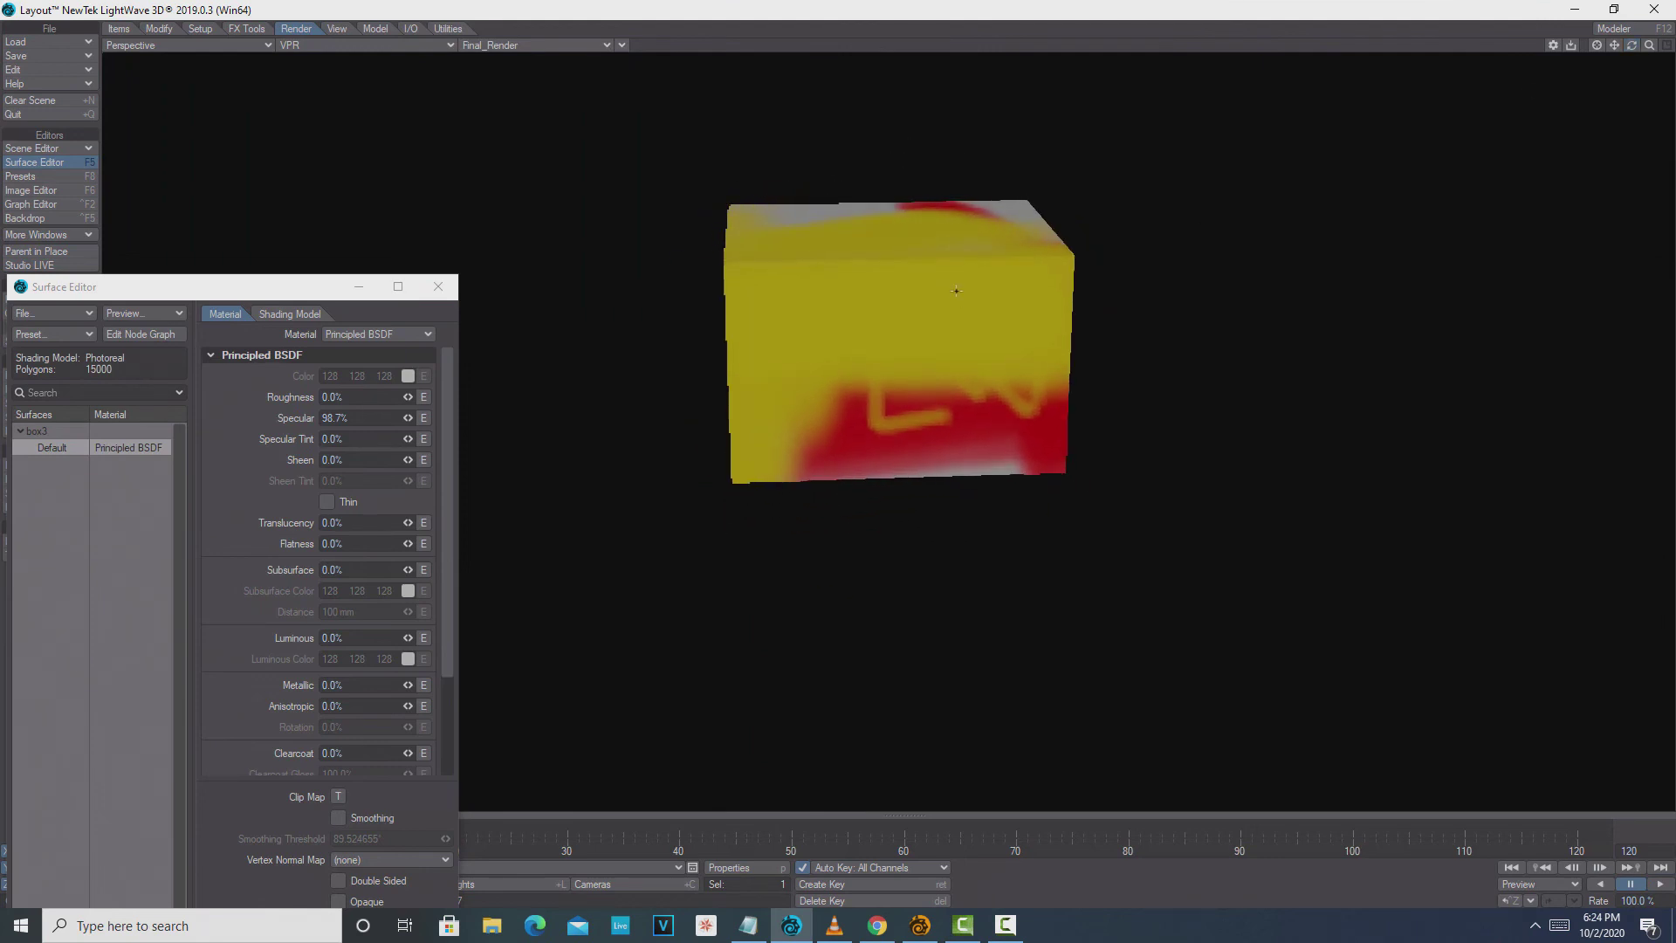
drag(406, 414, 316, 414)
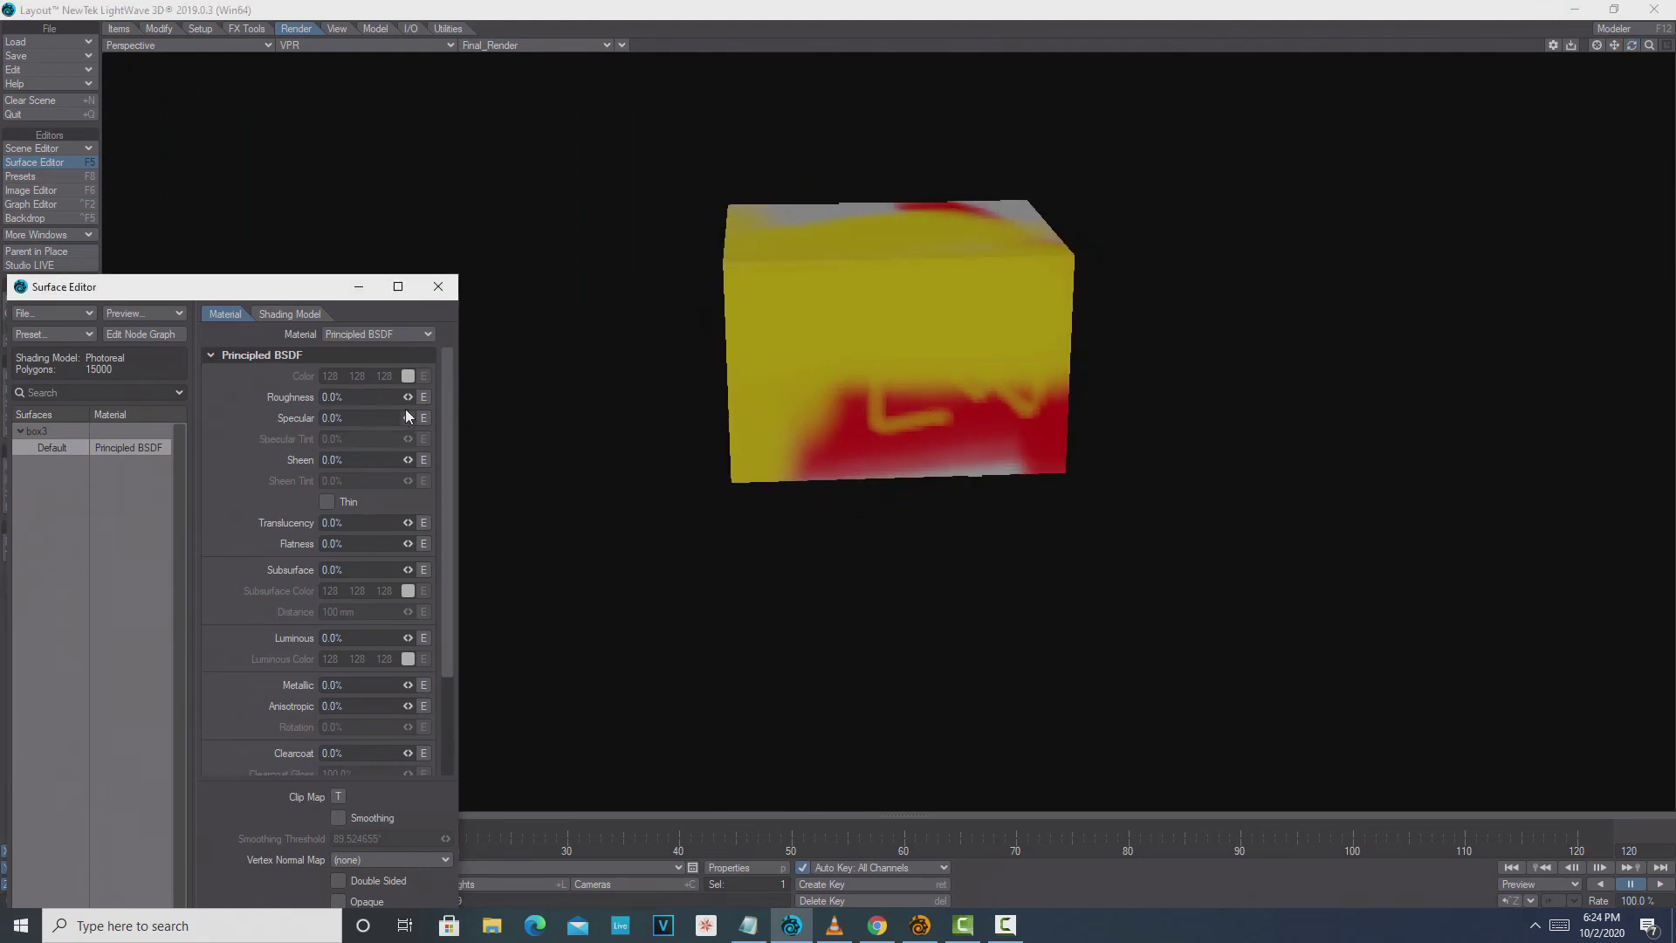